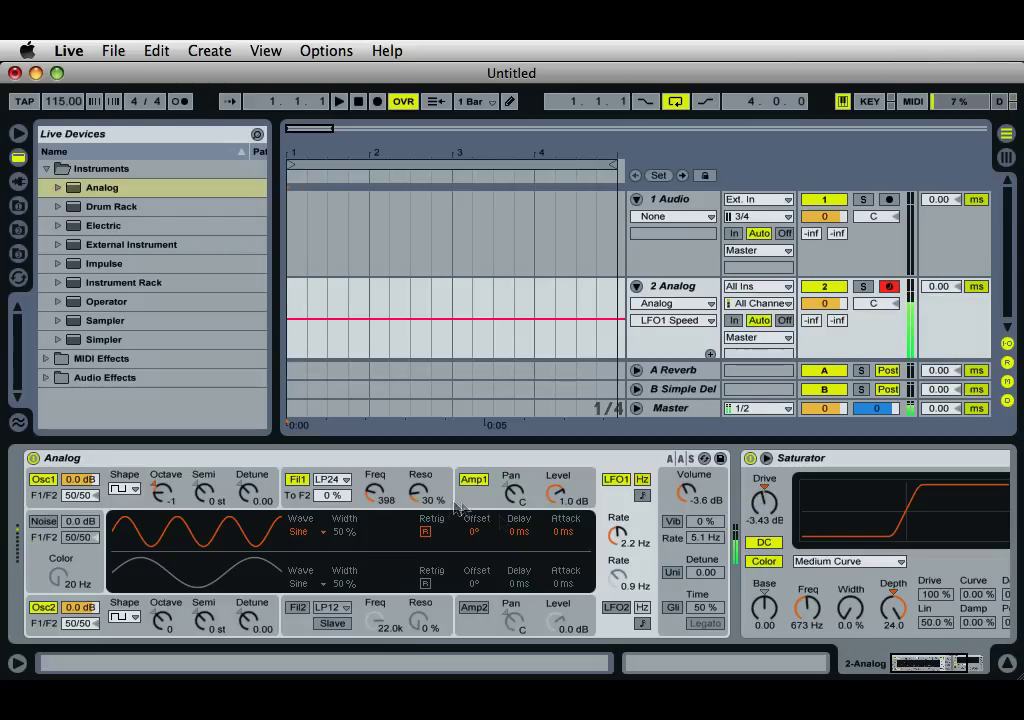
Set Analog's LFO 1 rate to 2.3 Hz and the Filter 1 frequency to 492 Hz
left_click_drag(620, 538, 533, 541)
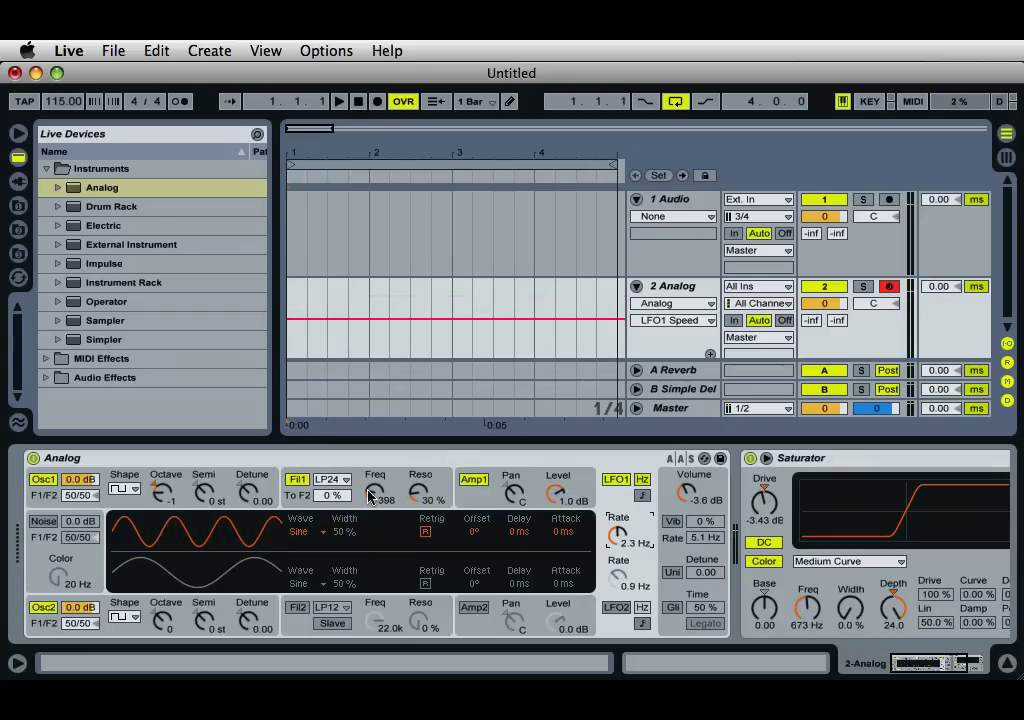
left_click_drag(372, 500, 368, 494)
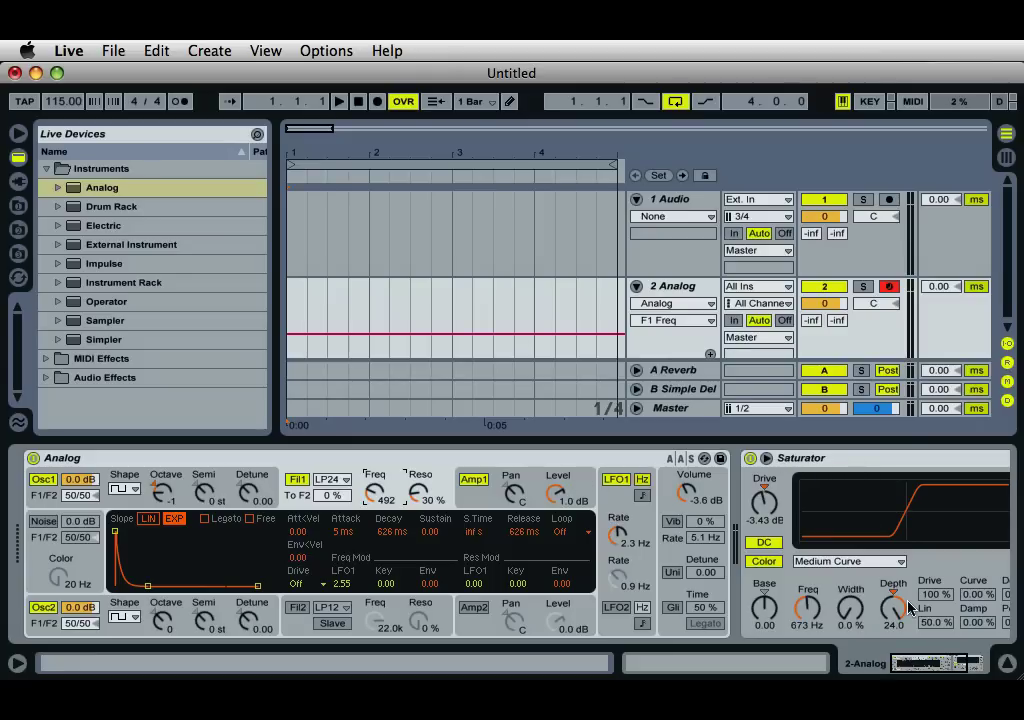
Toggle the Saturator's Color option off and on again to compare the sound
left_click(928, 665)
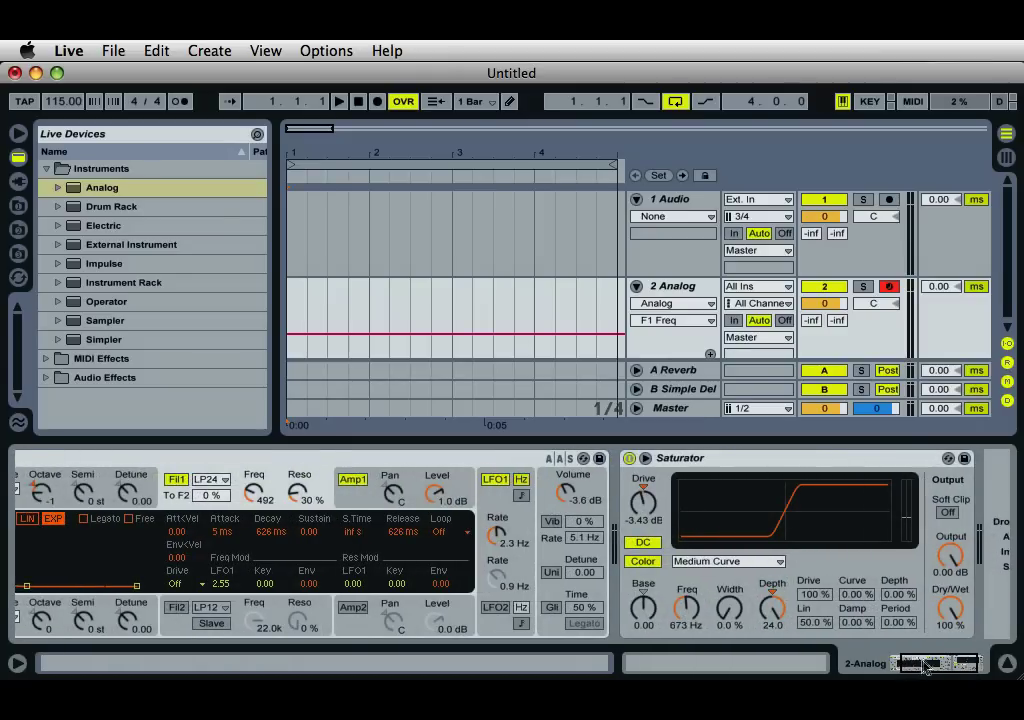
left_click(643, 561)
left_click(643, 561)
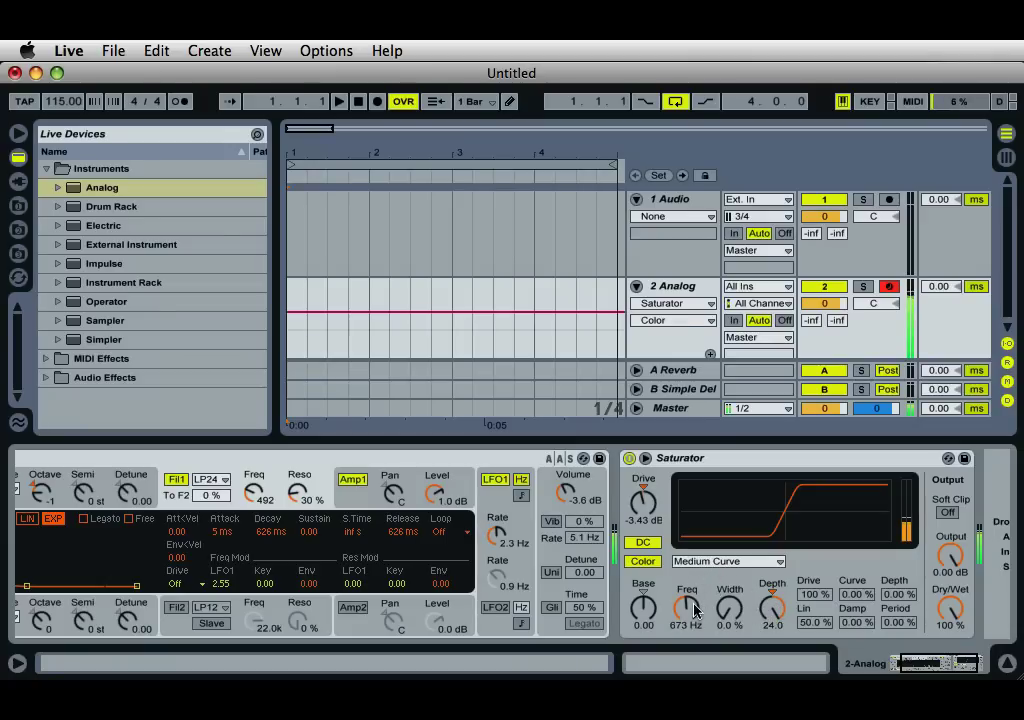
Raise the Saturator's Color frequency to 1.31 kHz and slow Analog's LFO 1 rate to 1.4 Hz
left_click_drag(695, 624, 696, 611)
scroll(696, 611, "down", 3)
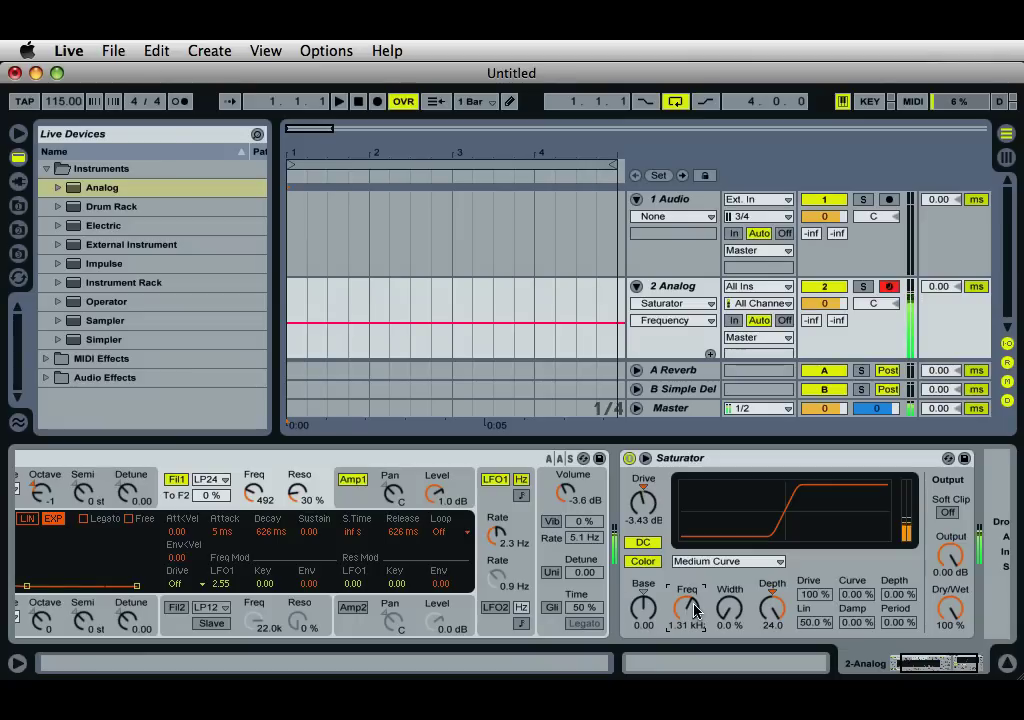
left_click_drag(498, 535, 530, 549)
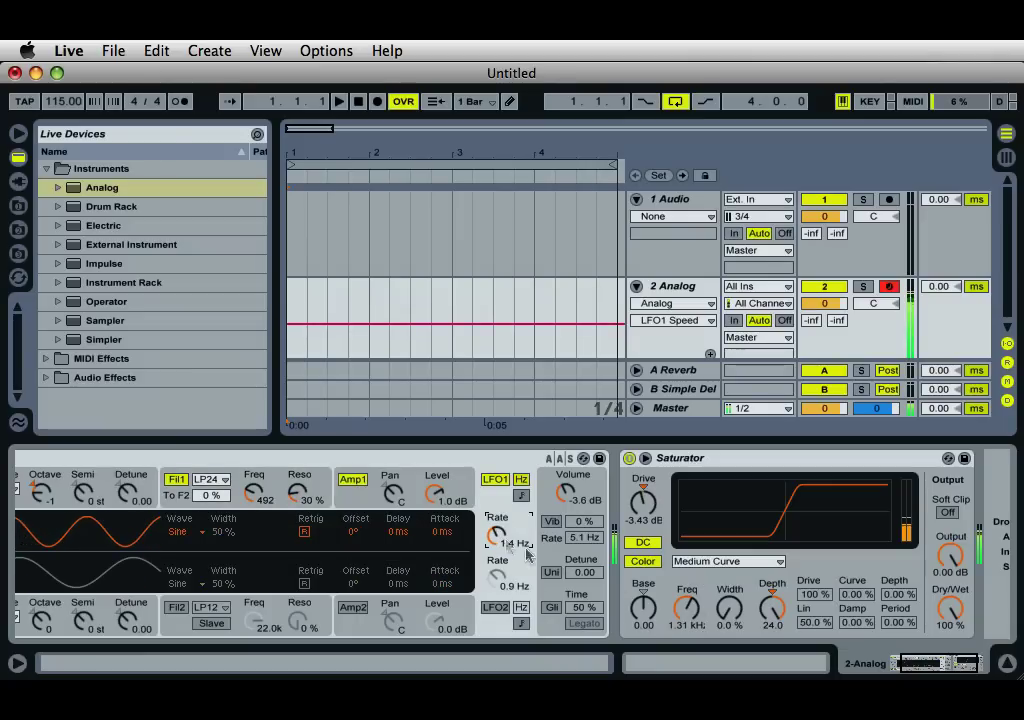
Try the Analog Clip and Sinoid Fold curves on the Saturator, returning it to Medium Curve
left_click(735, 562)
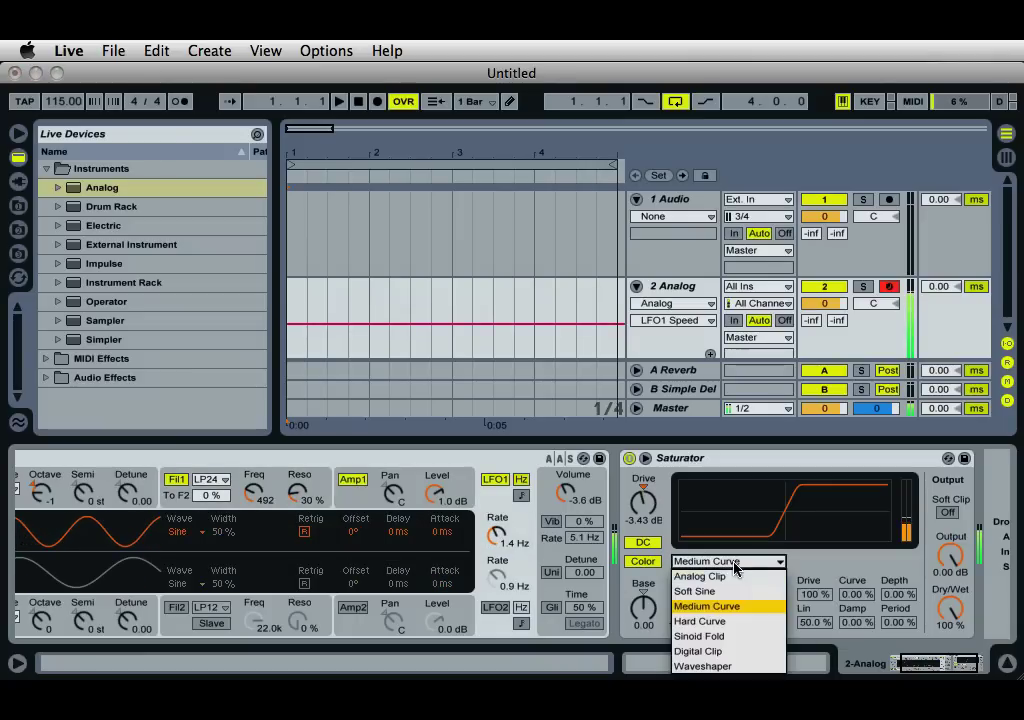
left_click(700, 576)
left_click(727, 562)
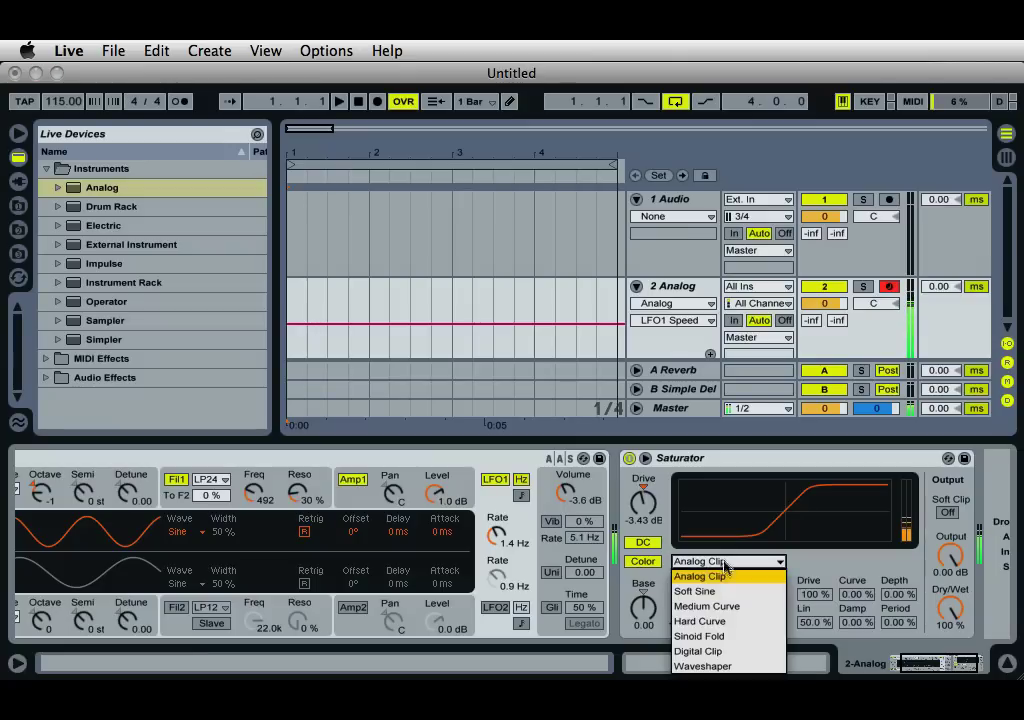
left_click(715, 638)
left_click(736, 561)
left_click(713, 606)
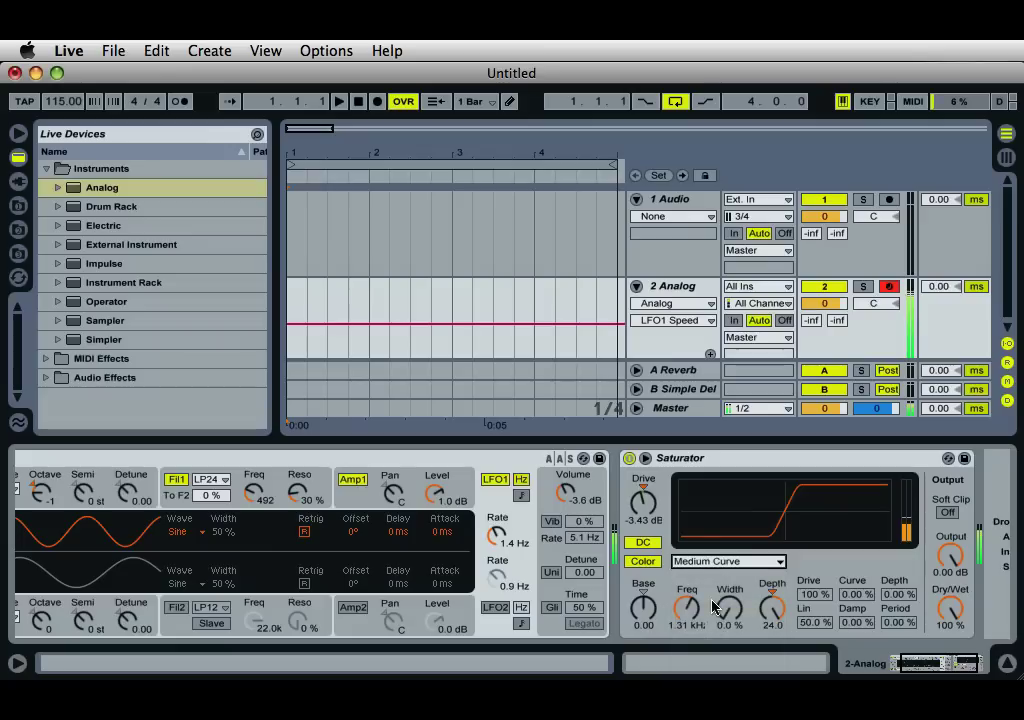
Set the Saturator's Color frequency to 868 Hz and adjust Analog's LFO 1 rate
left_click_drag(686, 606, 688, 610)
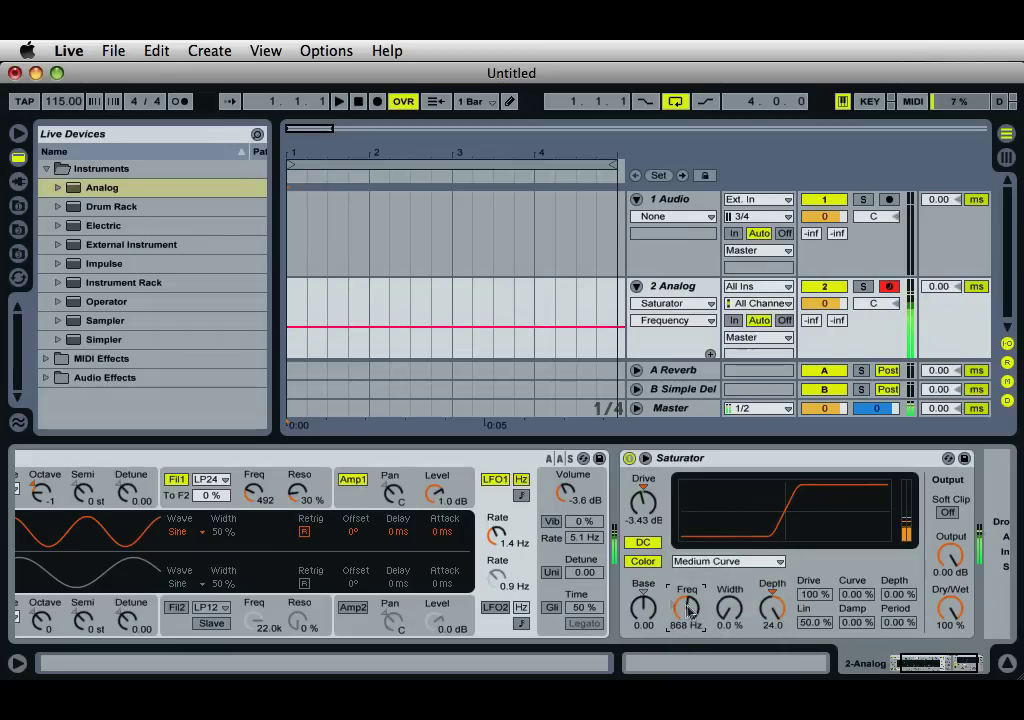
left_click_drag(495, 540, 495, 535)
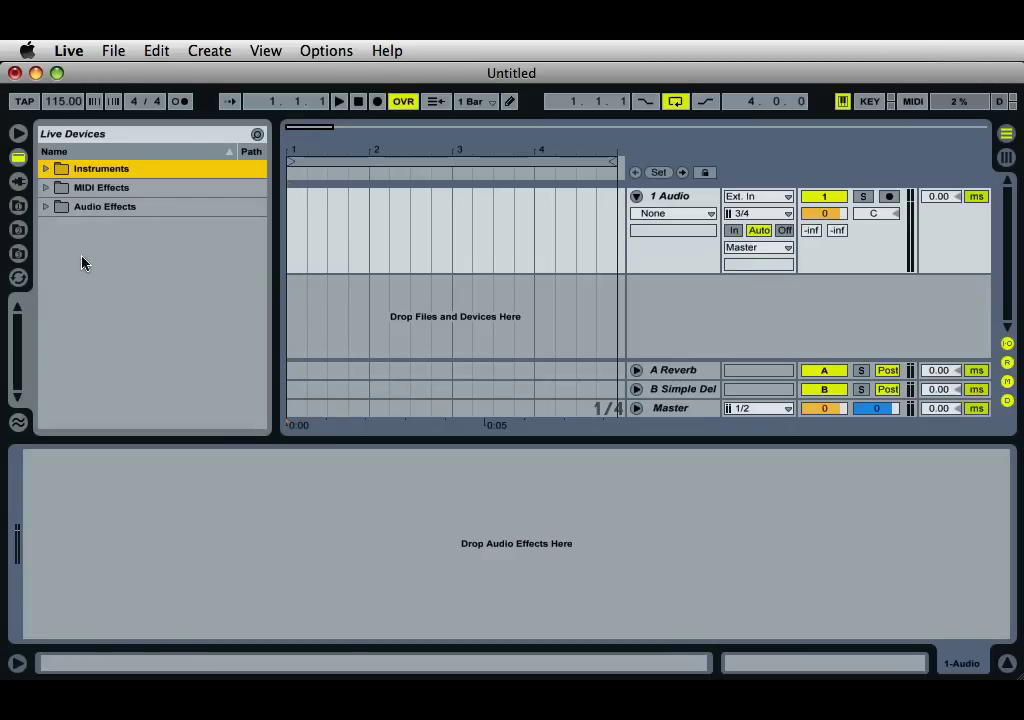
Add the Analog instrument from the Live Devices to the empty arrangement area as a new track and unfold that track
left_click(45, 170)
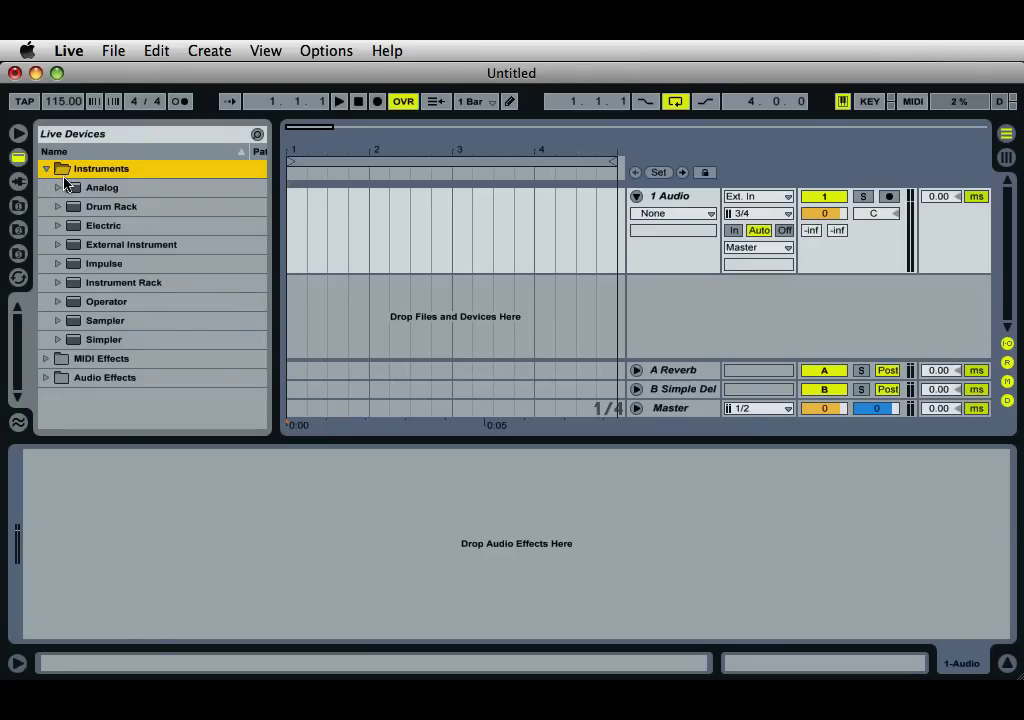
left_click(73, 190)
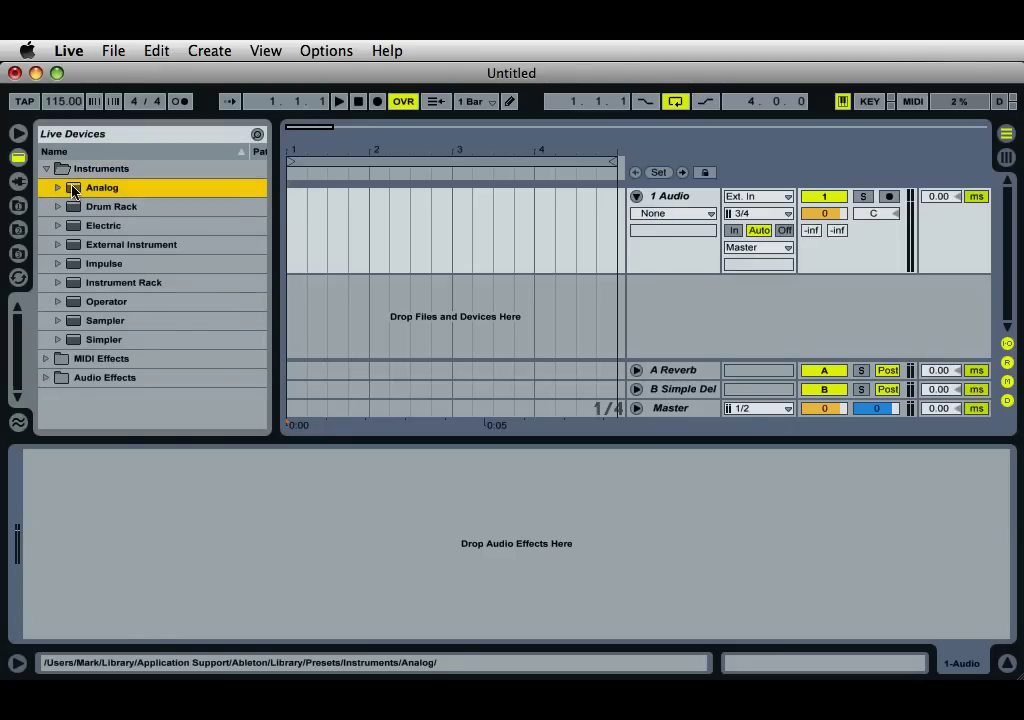
left_click_drag(71, 192, 487, 327)
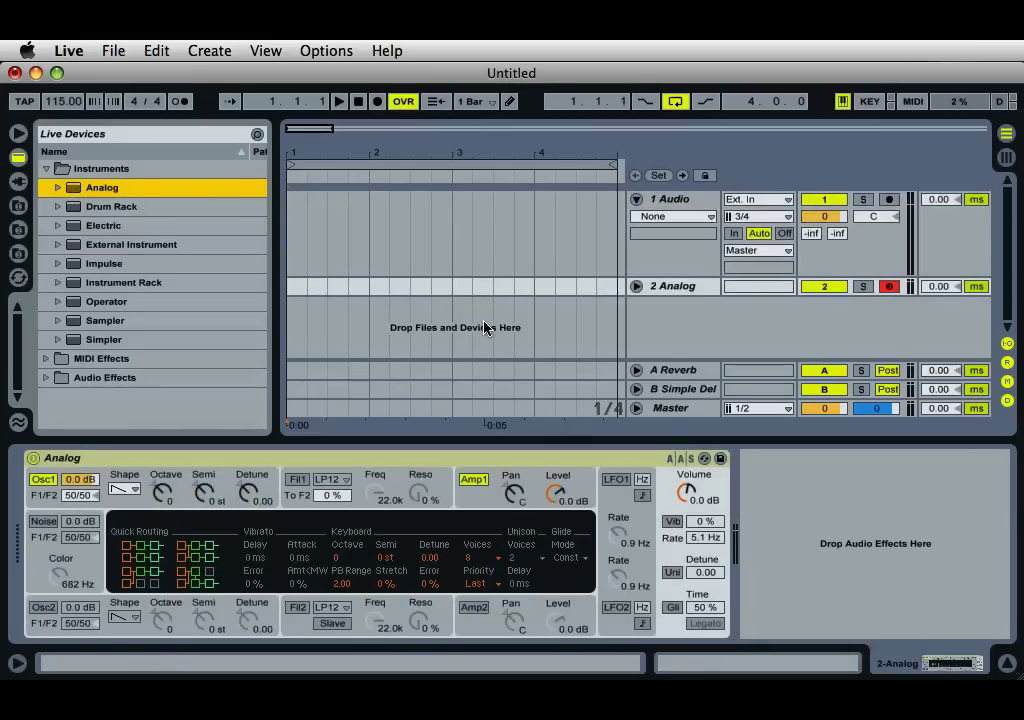
left_click(636, 287)
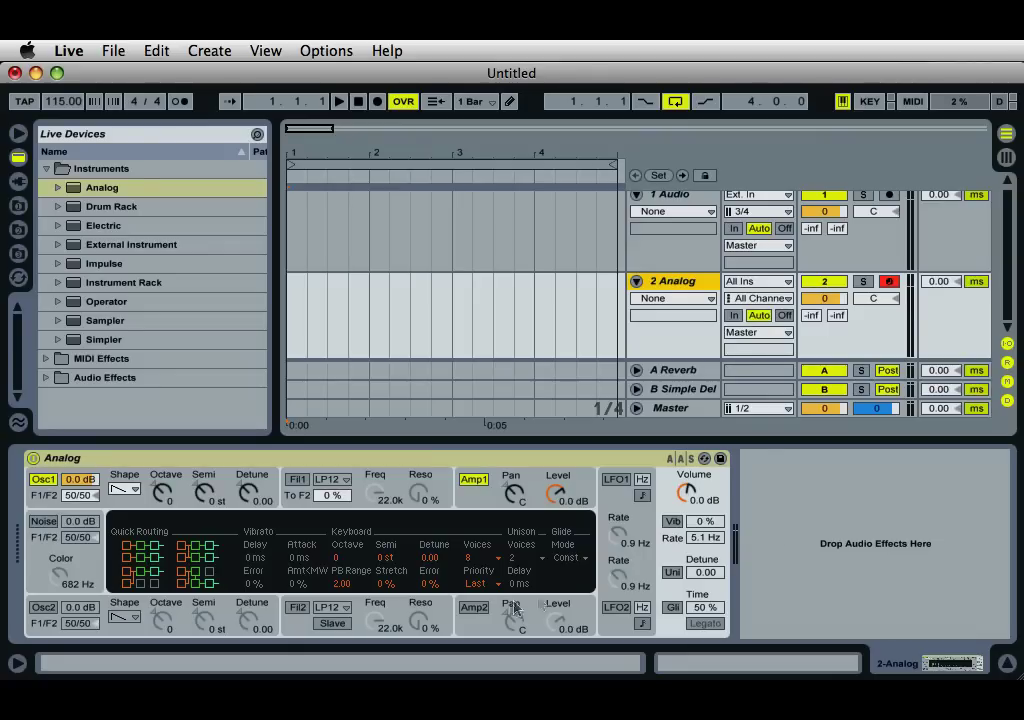
Set the Amp 1 envelope's sustain to 1.00 and its release to 5 ms
left_click(471, 490)
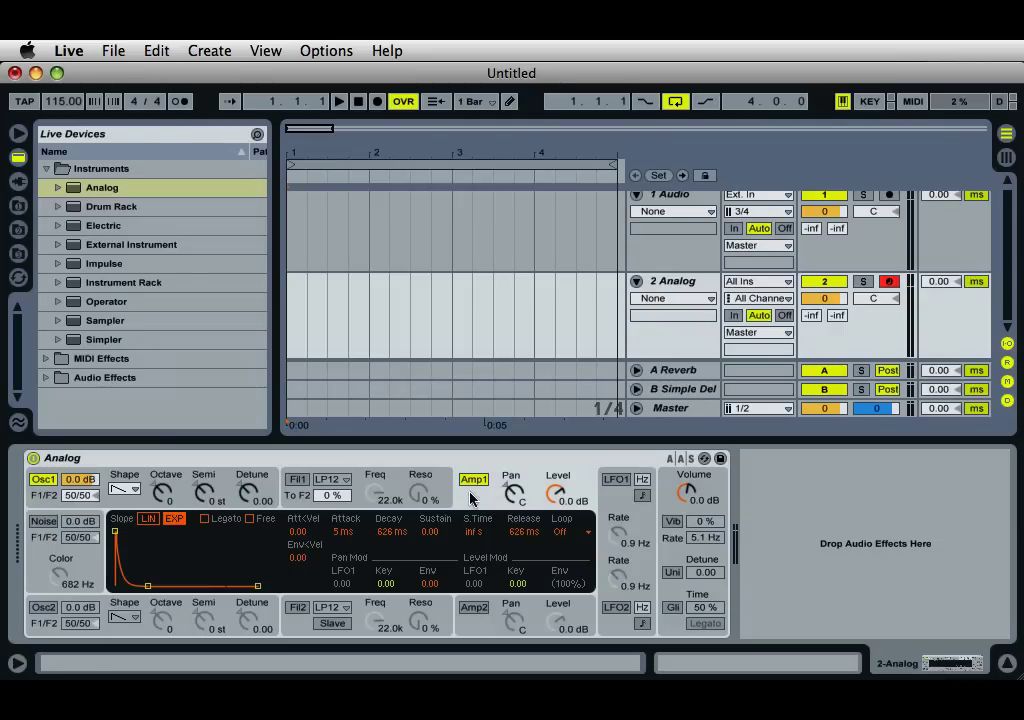
left_click_drag(428, 532, 423, 535)
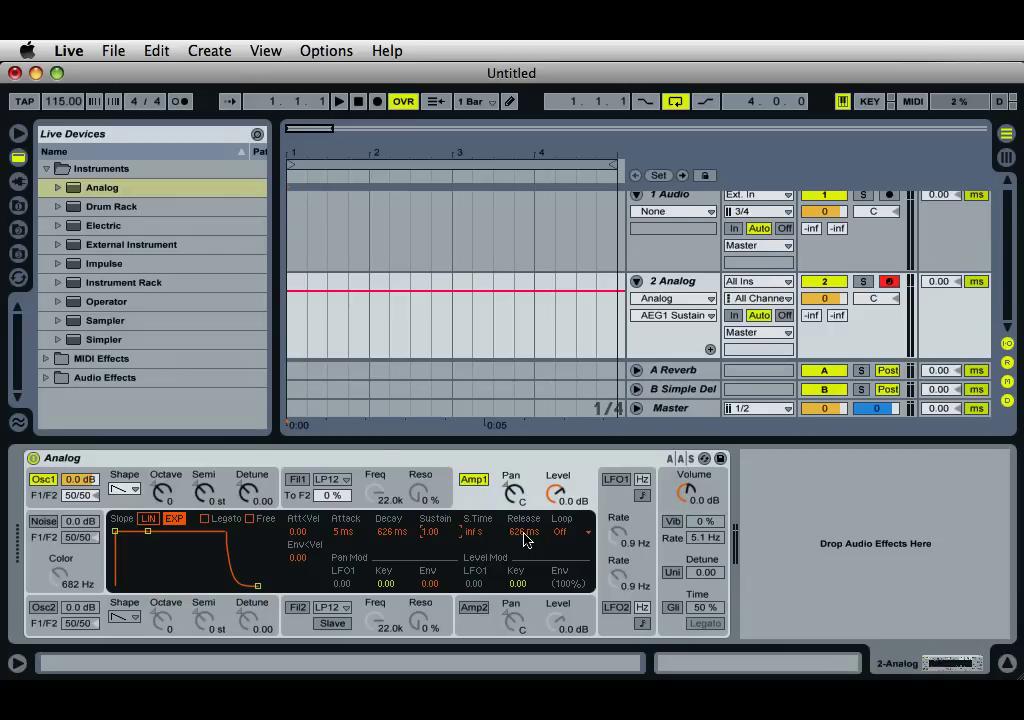
left_click_drag(524, 538, 524, 620)
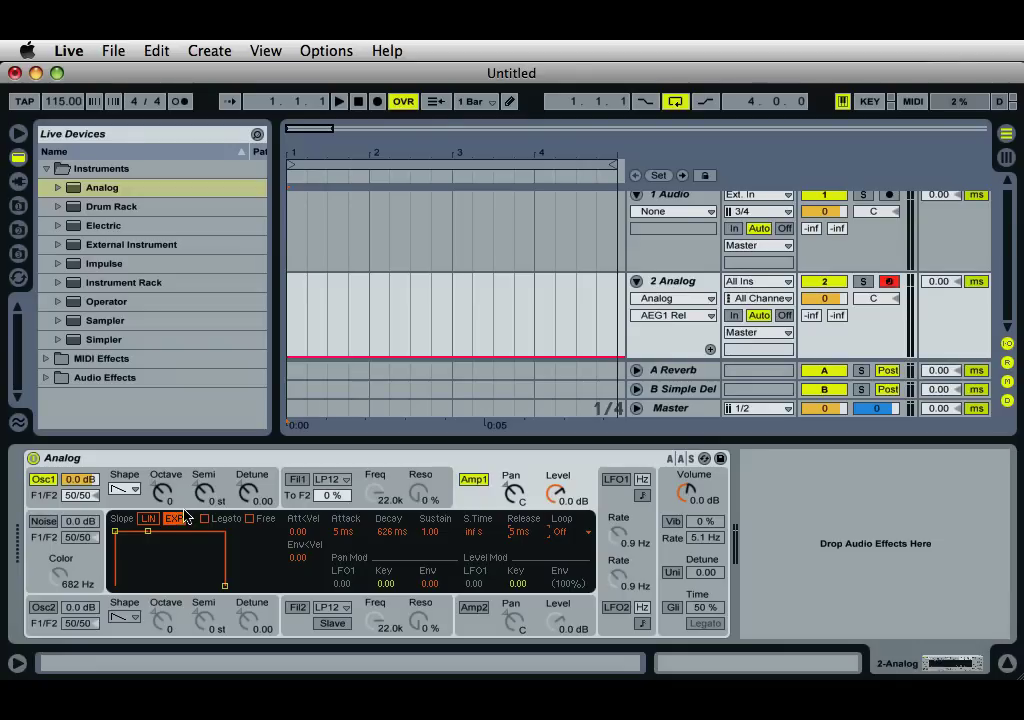
Set oscillator 1 to octave -1 and a square wave shape, playing test notes to audition it
left_click(161, 492)
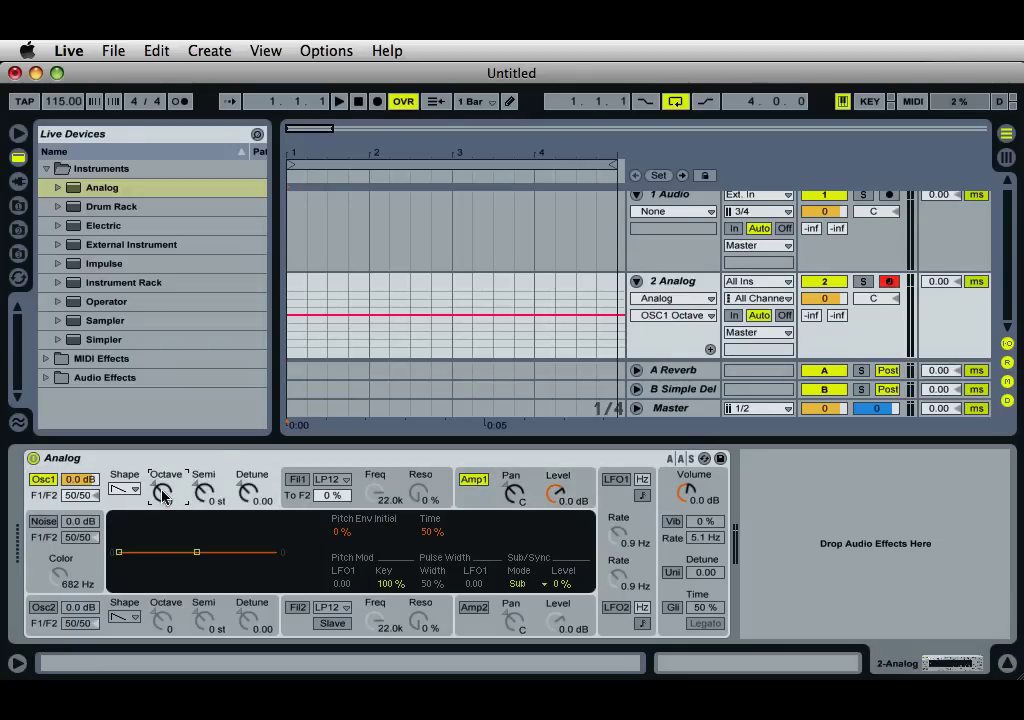
left_click_drag(163, 495, 166, 496)
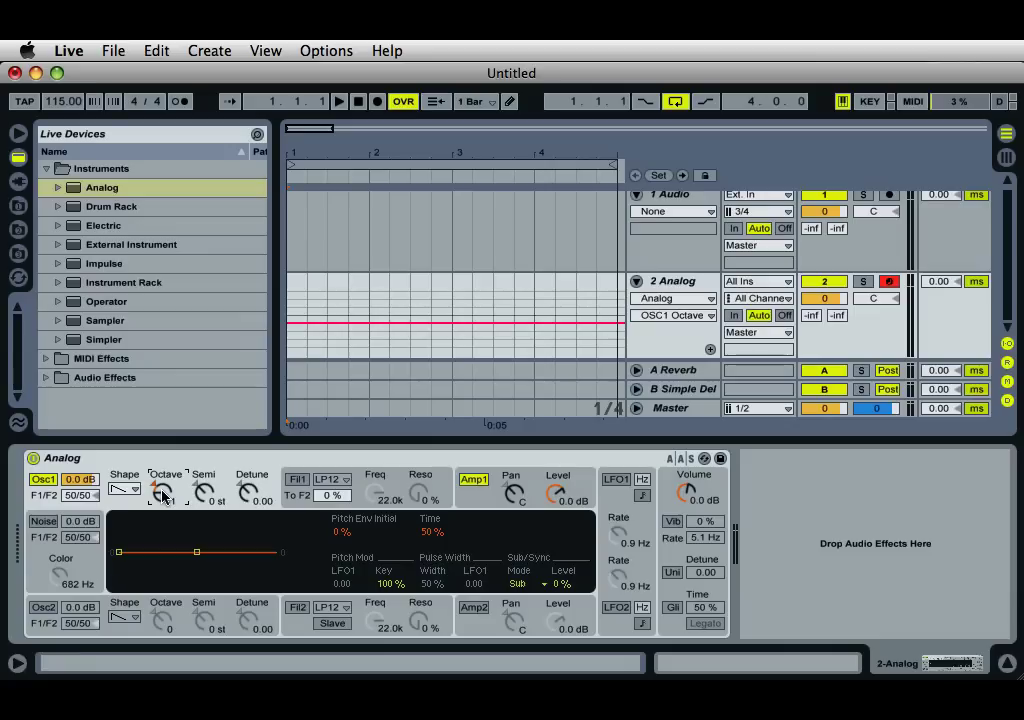
key("a")
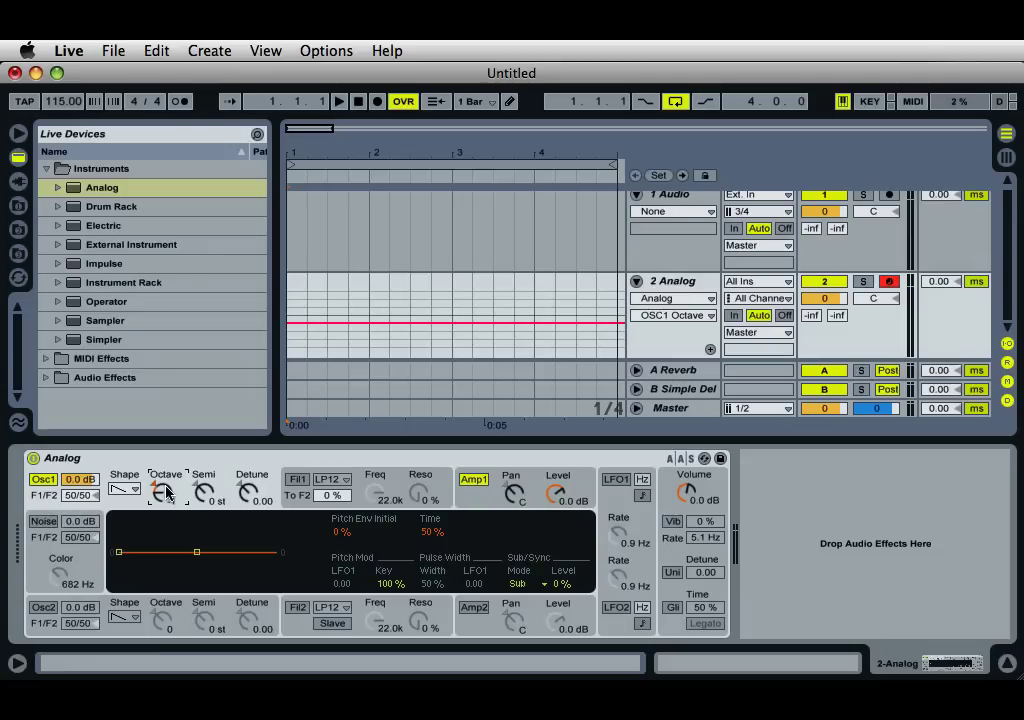
left_click(126, 489)
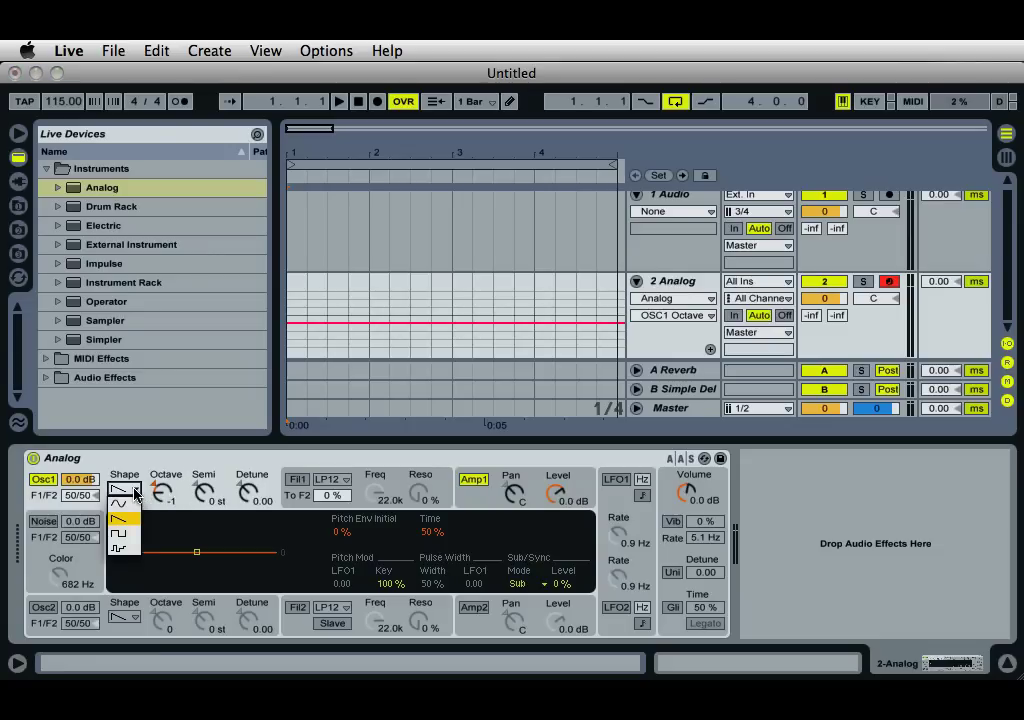
left_click(122, 535)
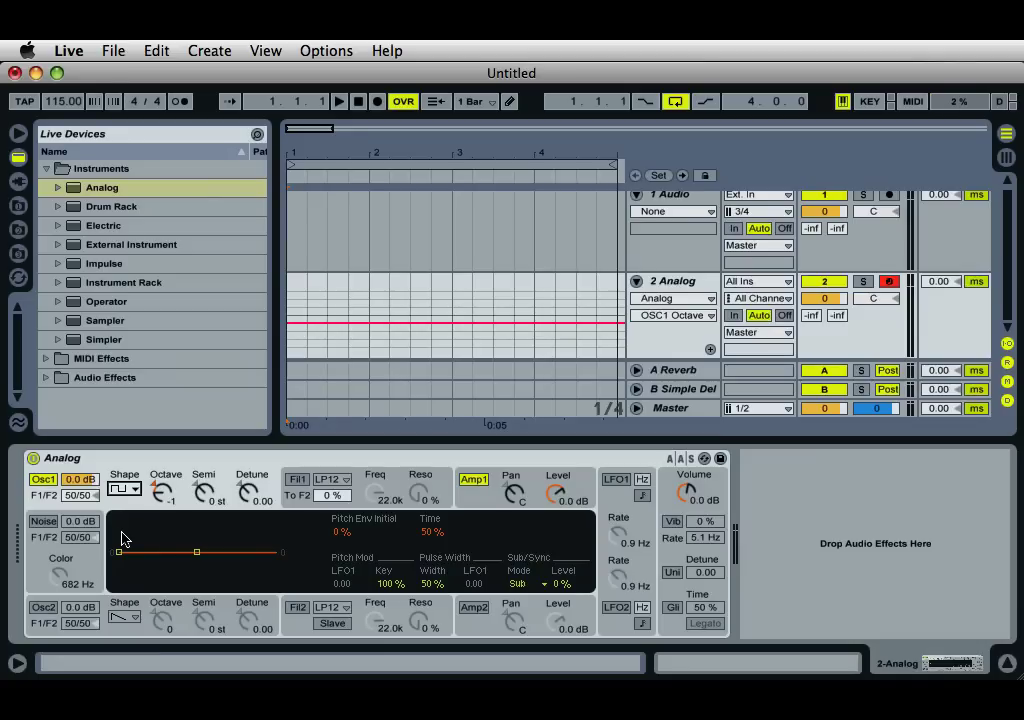
key("a")
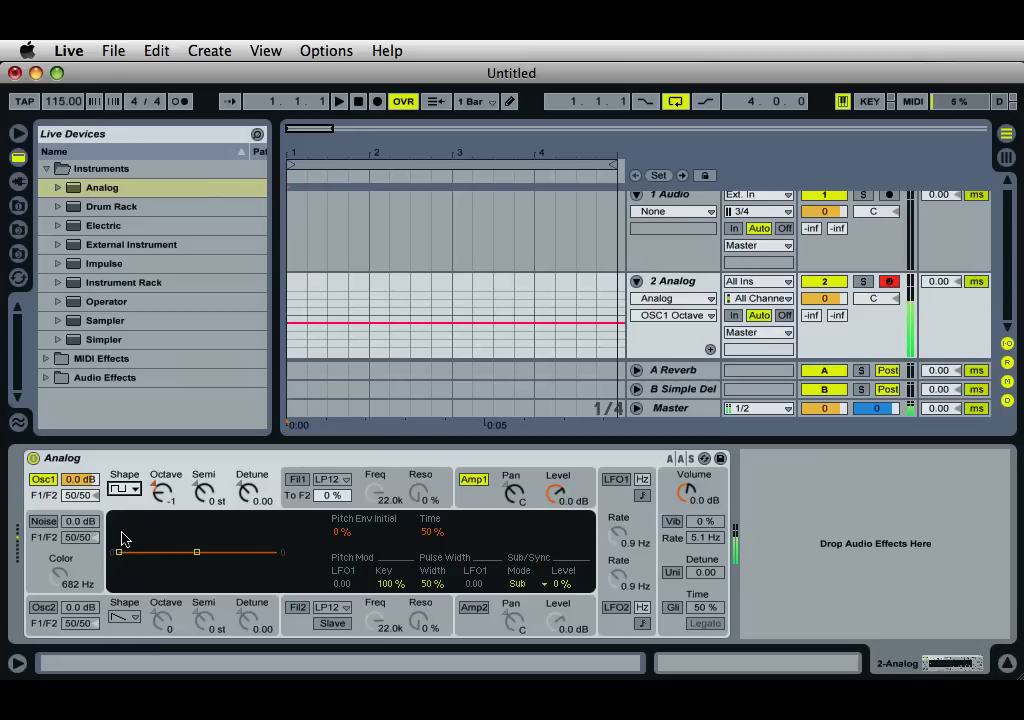
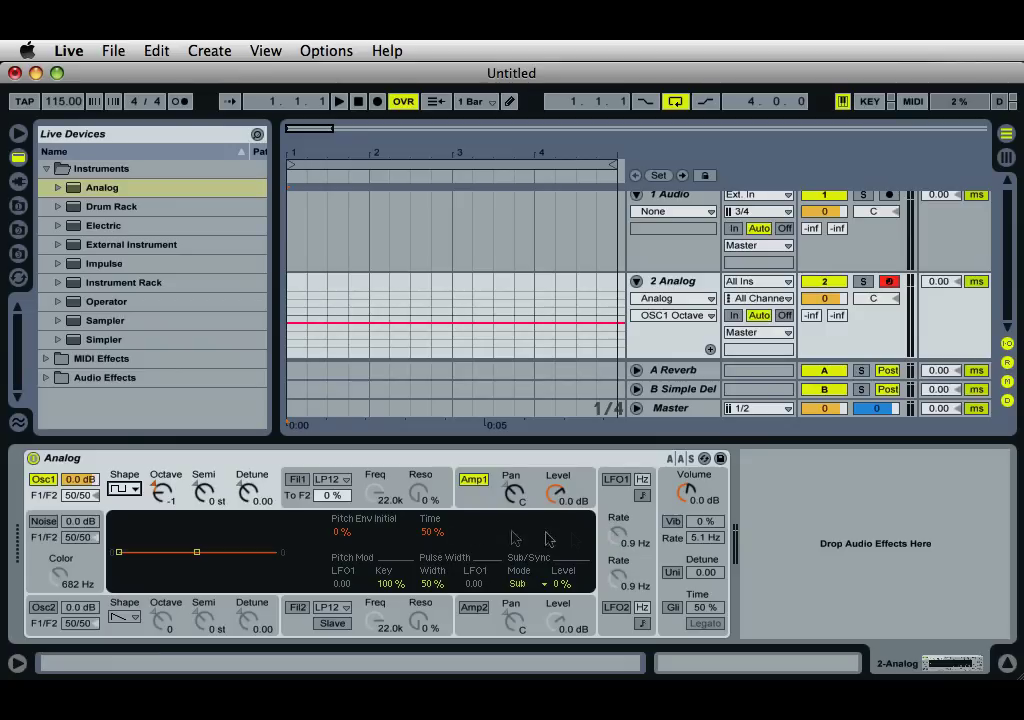
Enable Filter 1 and LFO 1, trying LFO 1's tempo sync before returning its rate to hertz
left_click(297, 479)
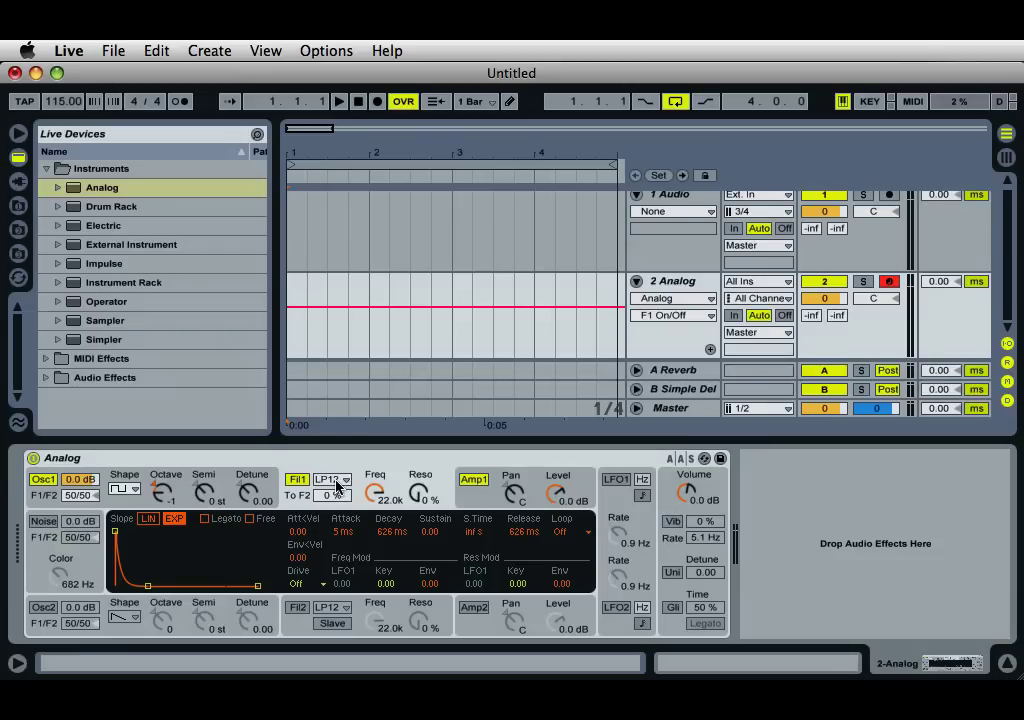
left_click(380, 504)
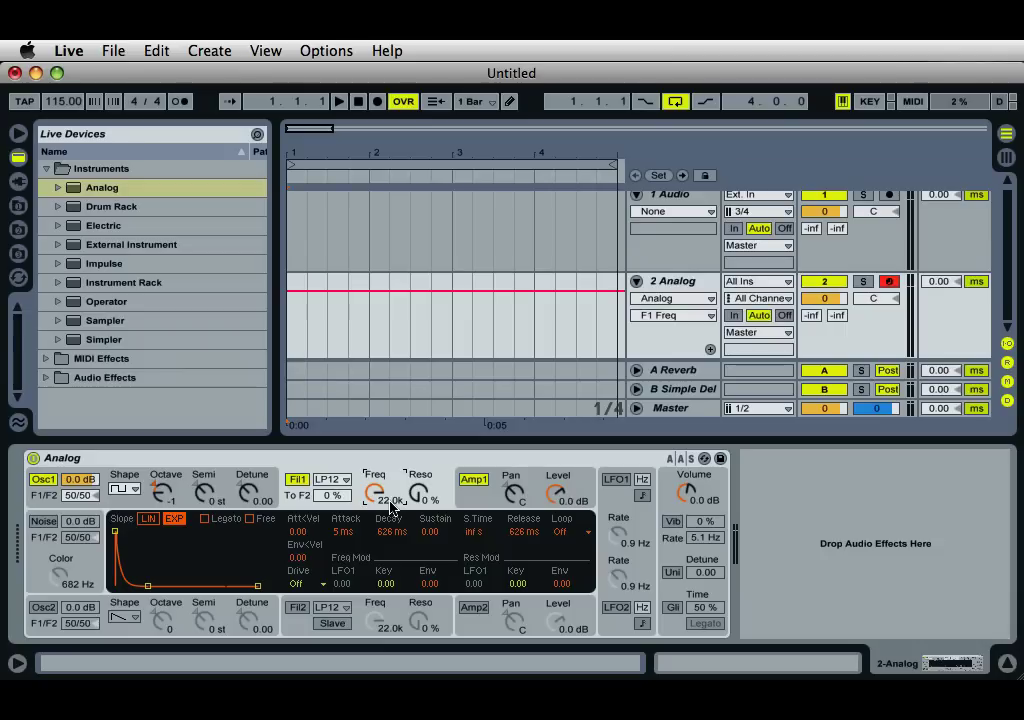
left_click(617, 480)
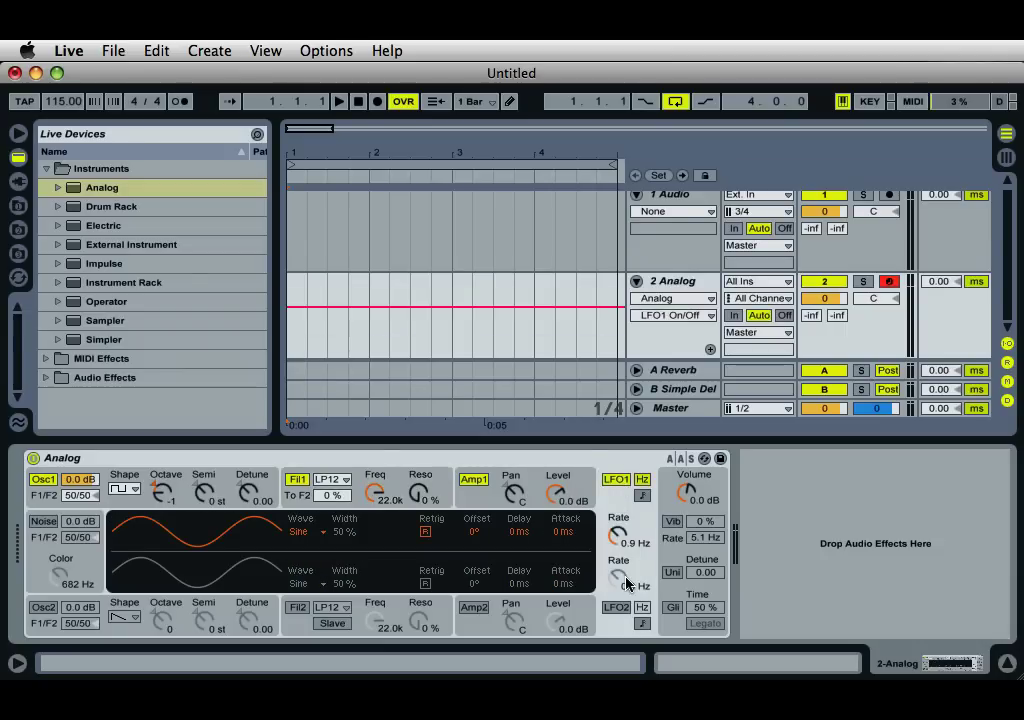
left_click(643, 498)
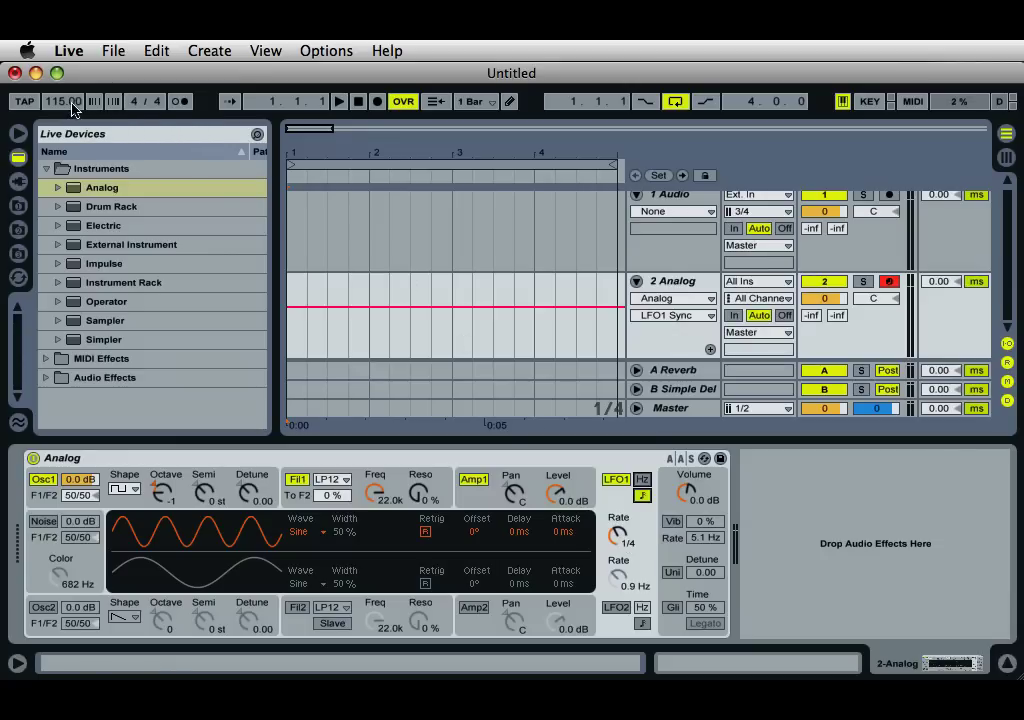
left_click(642, 494)
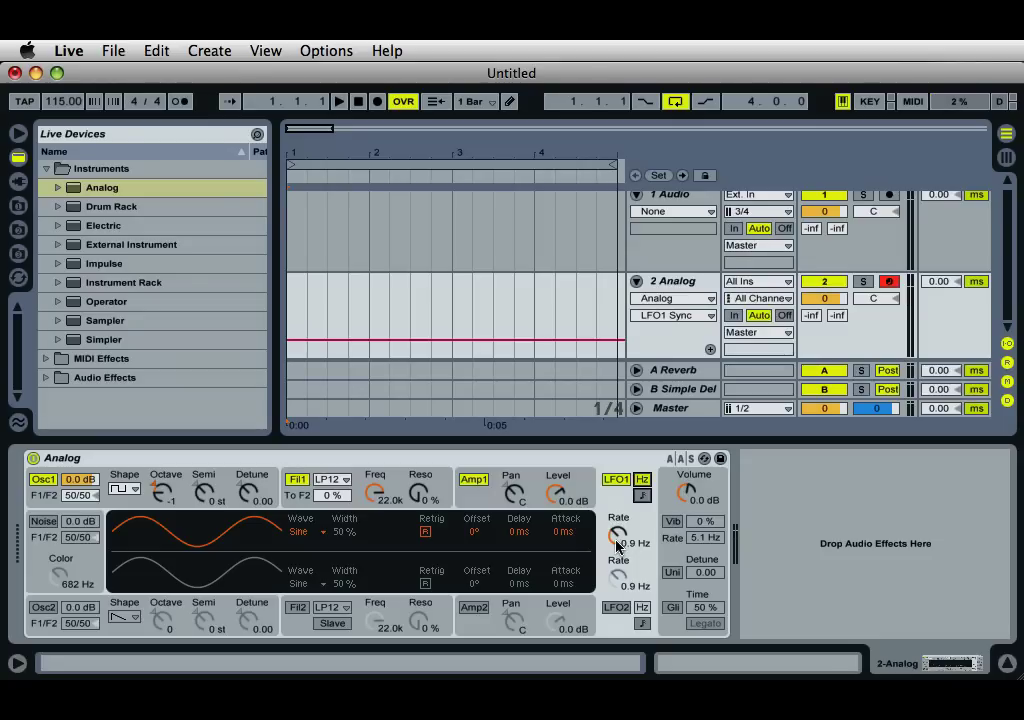
Set Filter 1's frequency modulation by LFO 1 to 4.00, audition it, and select LFO 1's rate
left_click(298, 503)
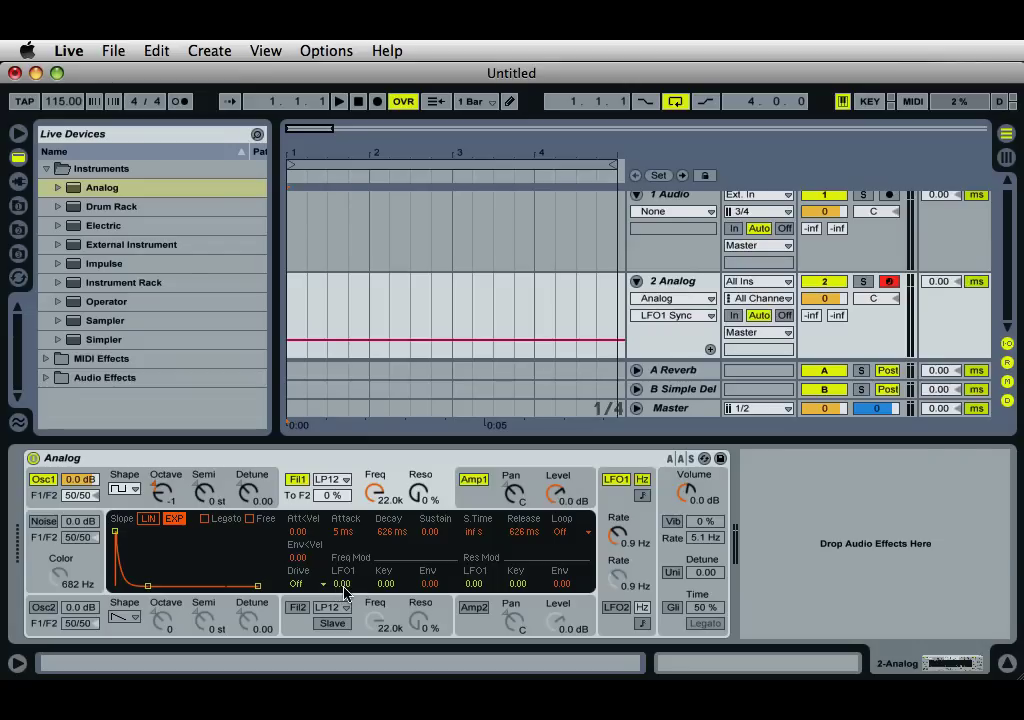
left_click_drag(344, 591, 341, 590)
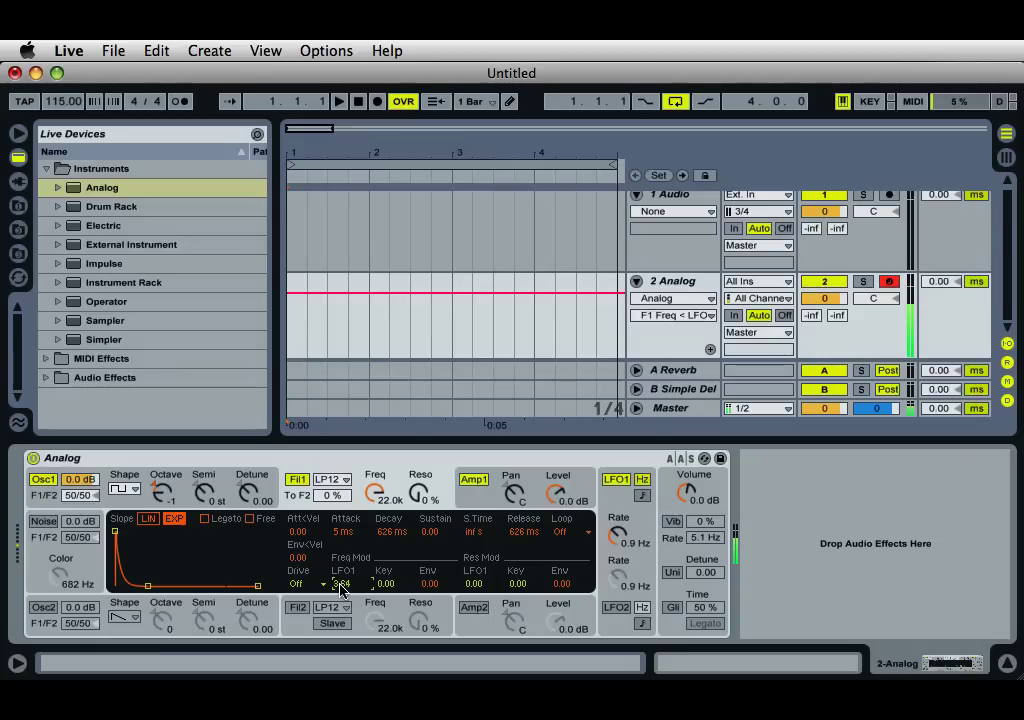
left_click_drag(341, 590, 344, 589)
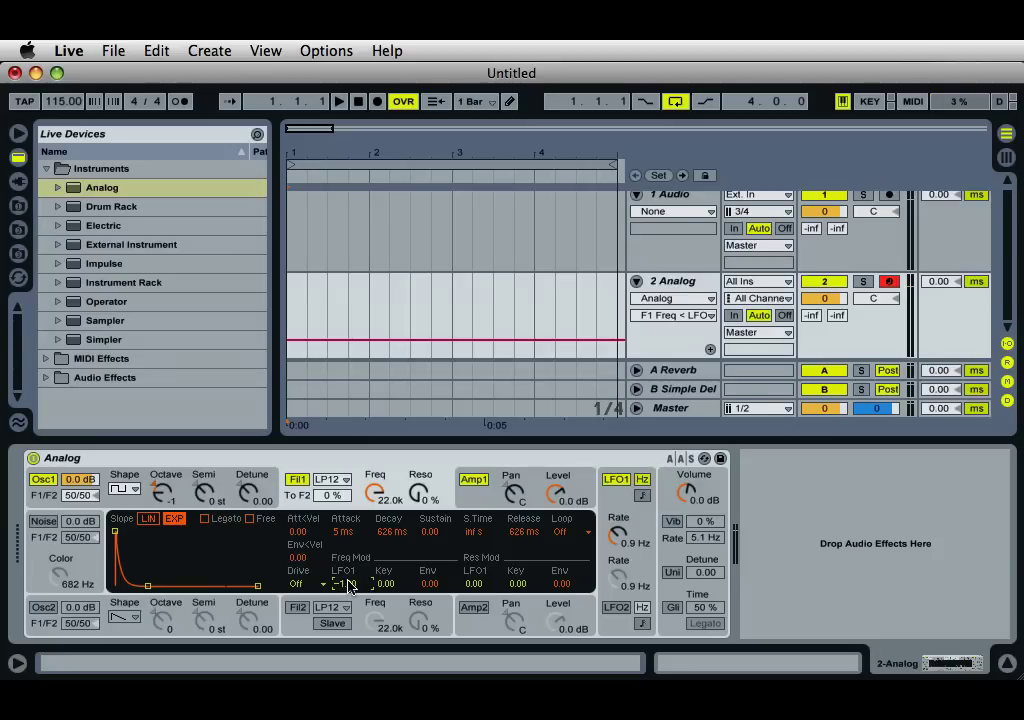
left_click_drag(349, 587, 345, 588)
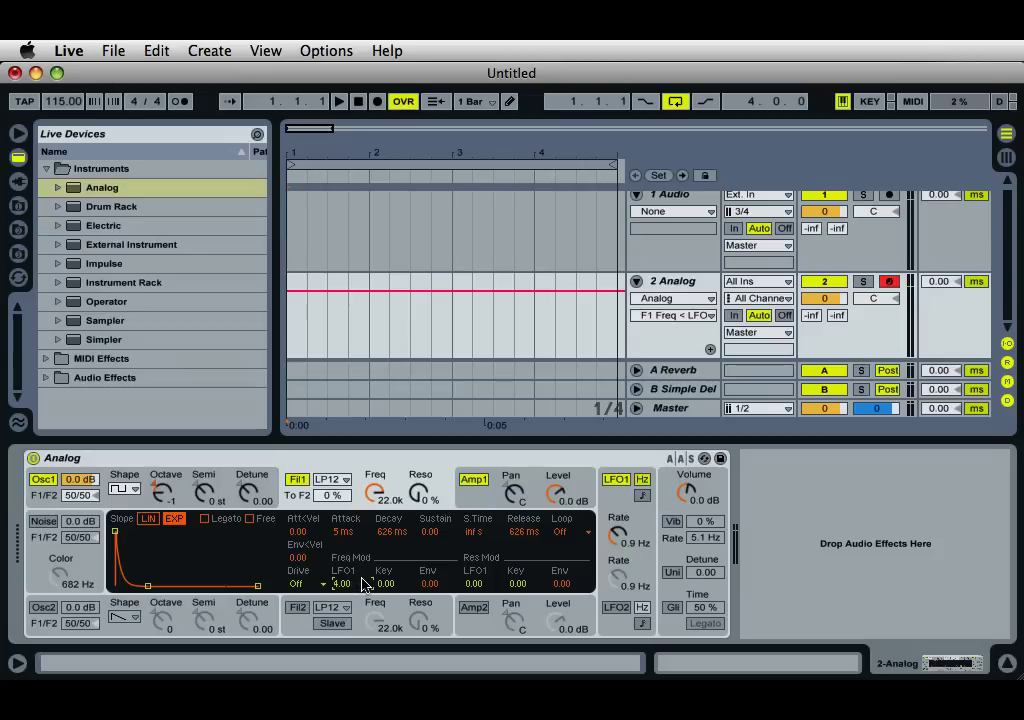
key("a")
left_click(625, 535)
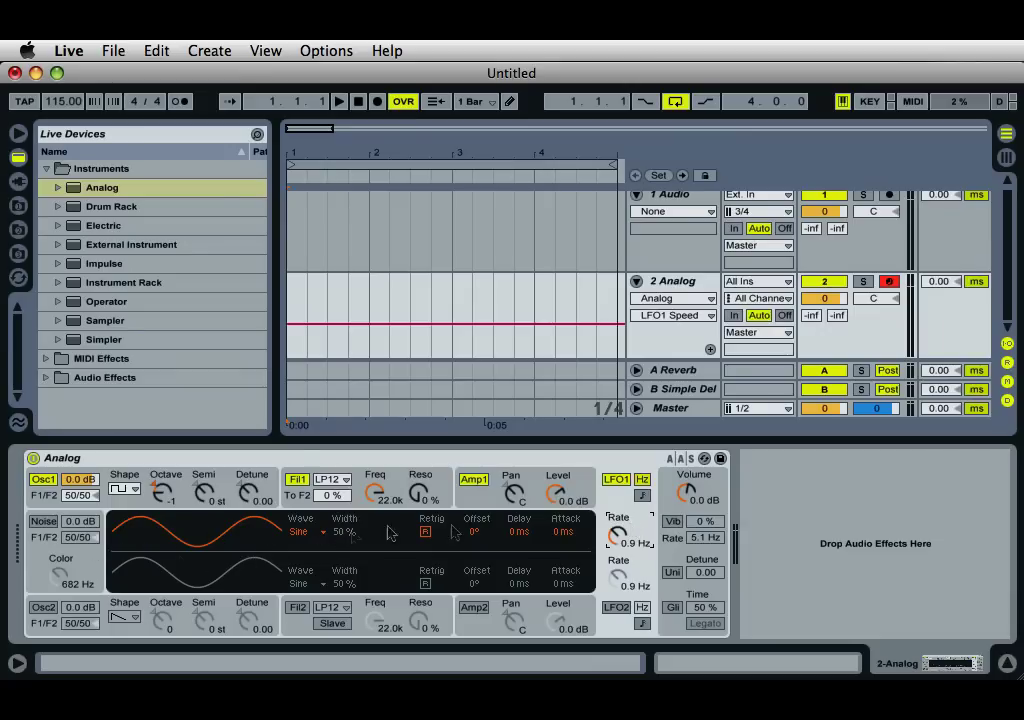
Audition LFO 1's triangle and rectangle waves with test notes, and return its wave to sine
left_click(619, 506)
key("a")
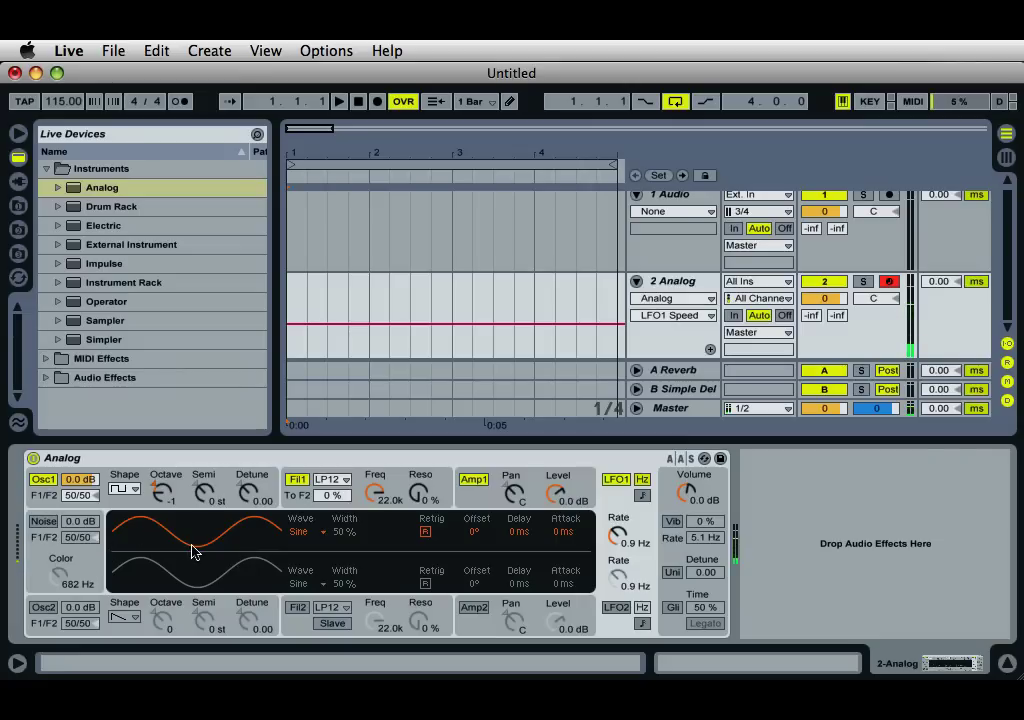
left_click(310, 532)
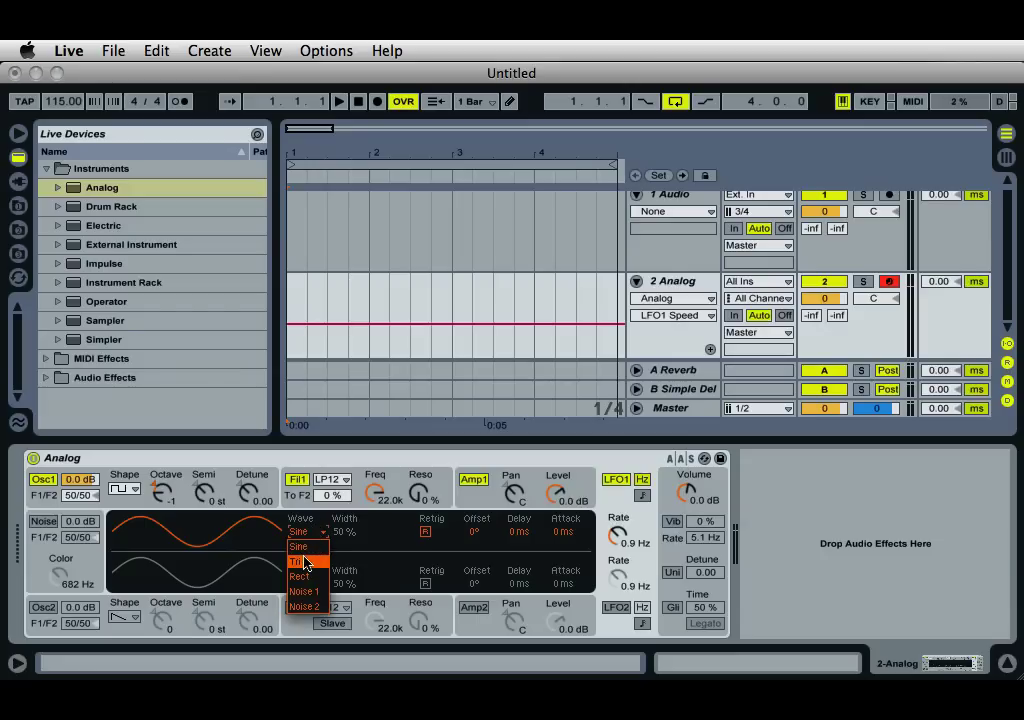
left_click(305, 563)
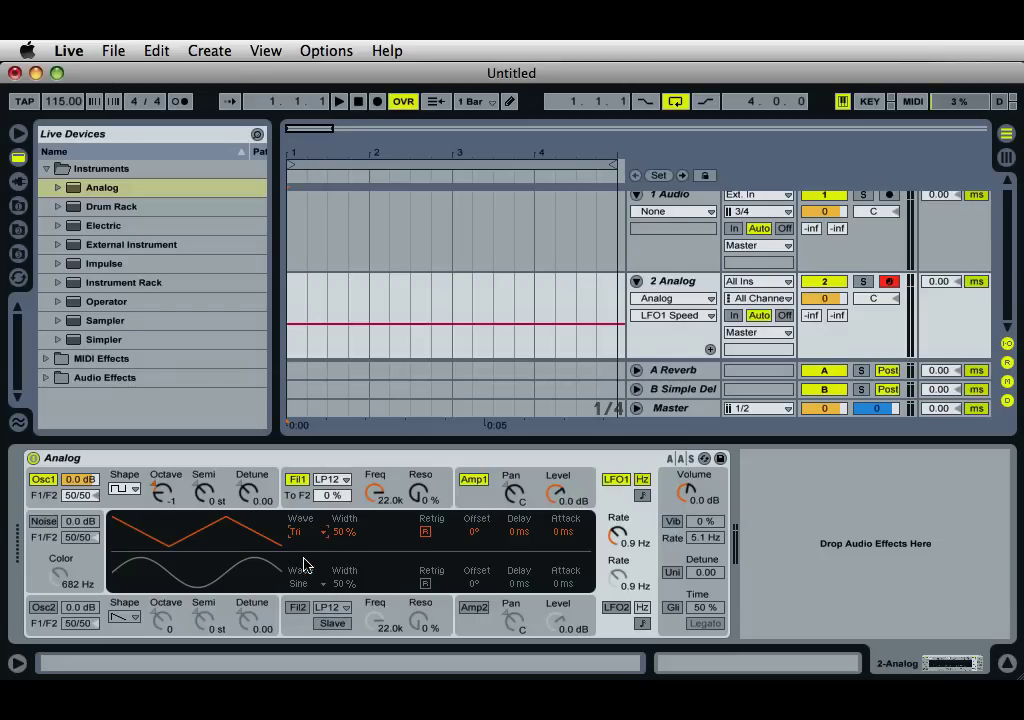
key("a")
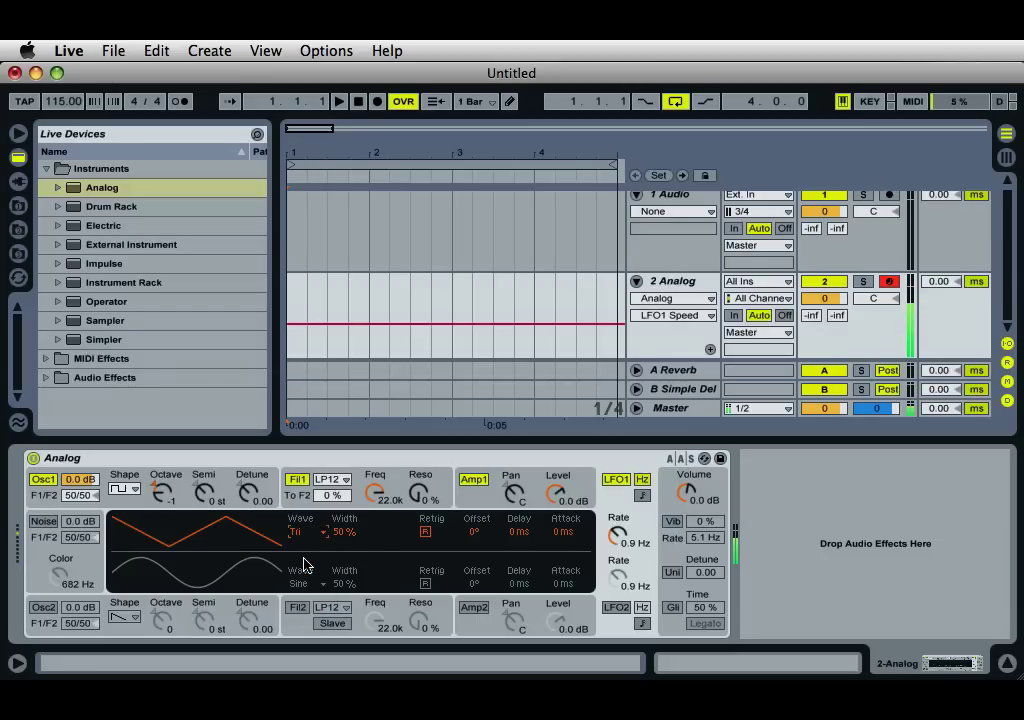
left_click(297, 532)
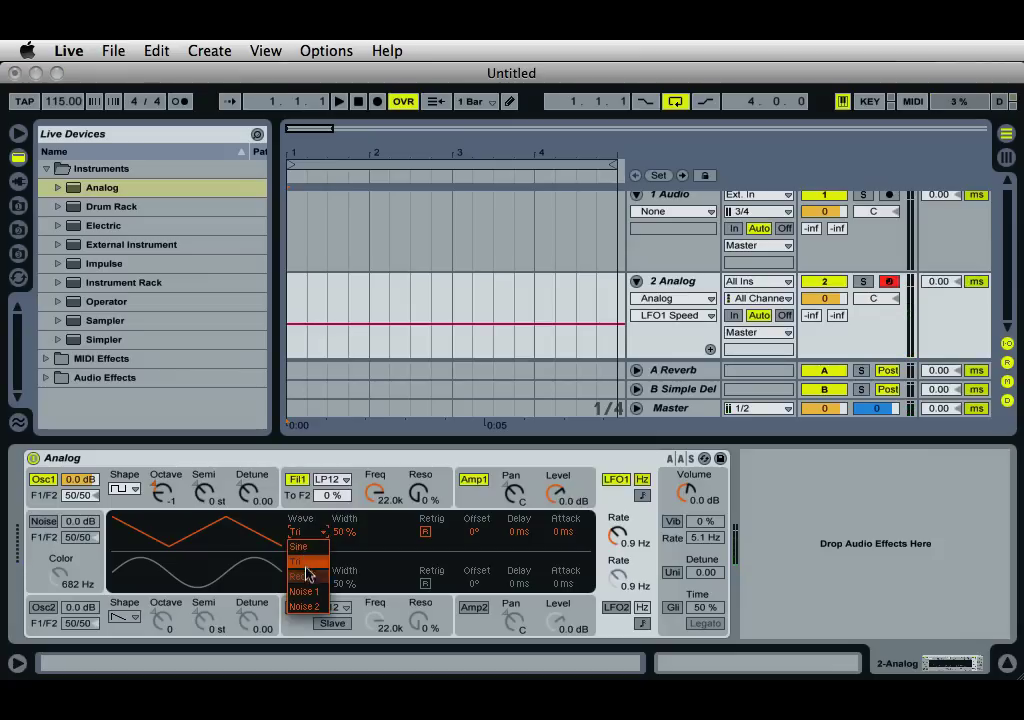
left_click(305, 575)
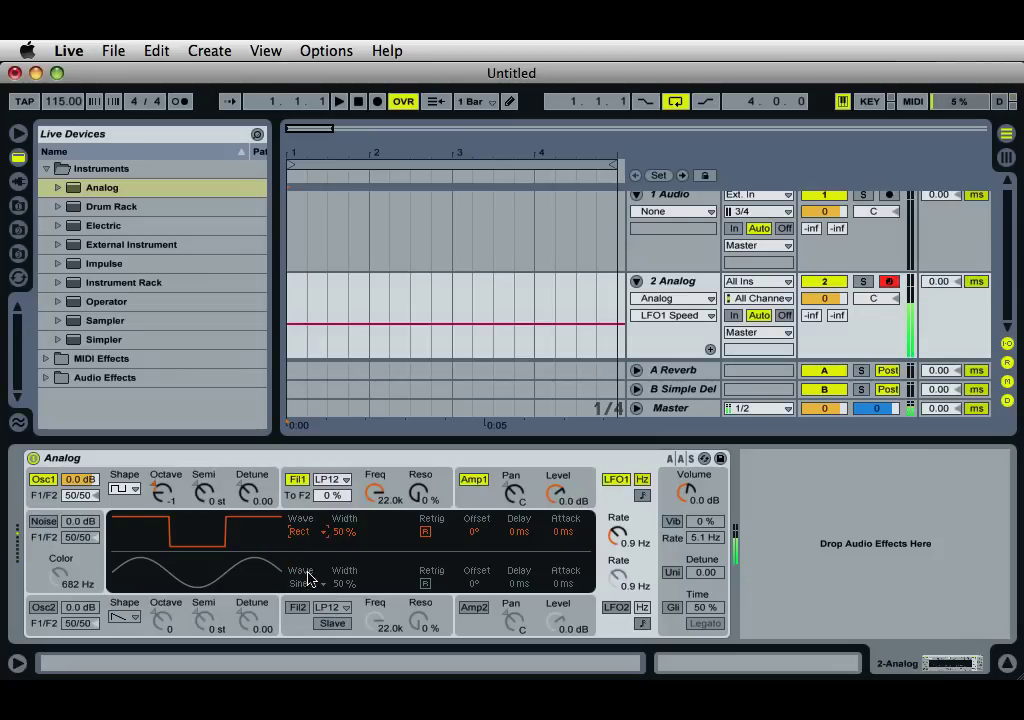
left_click(299, 532)
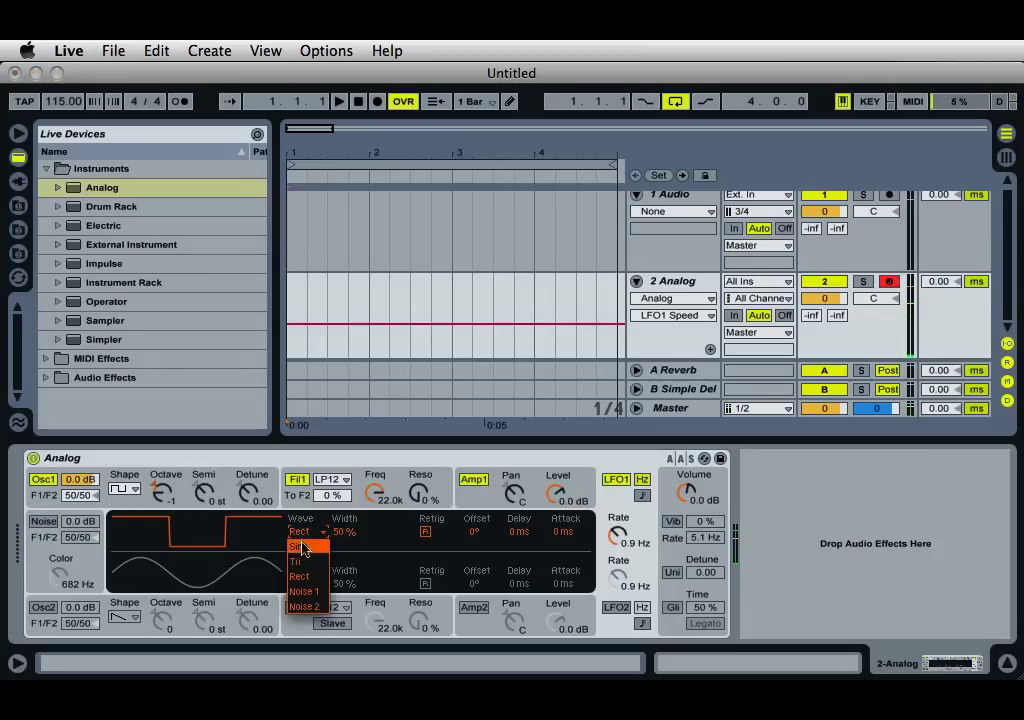
left_click(304, 549)
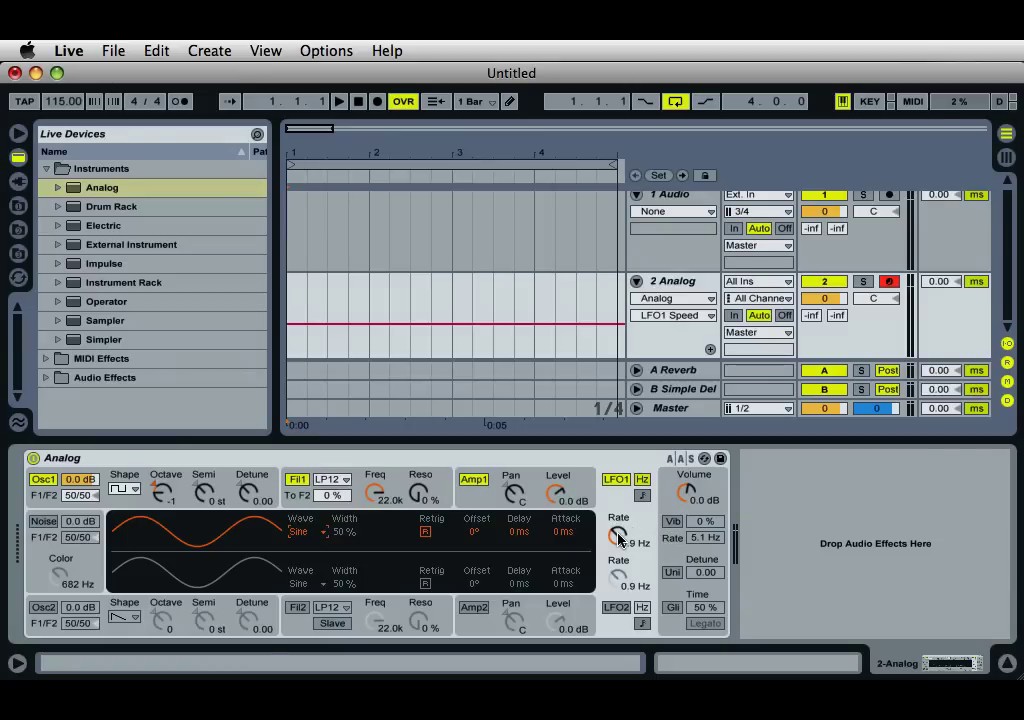
Set LFO 1's rate to 3.4 Hz, and Filter 1's frequency to 60 and resonance to 33 %
left_click_drag(618, 538, 618, 538)
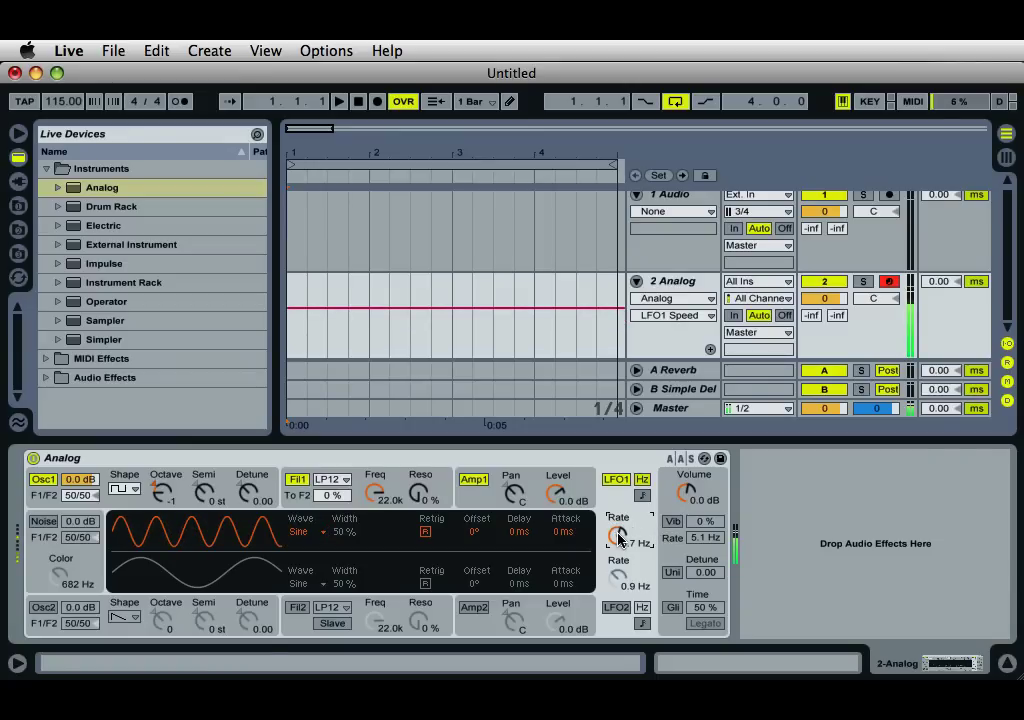
left_click_drag(618, 538, 618, 538)
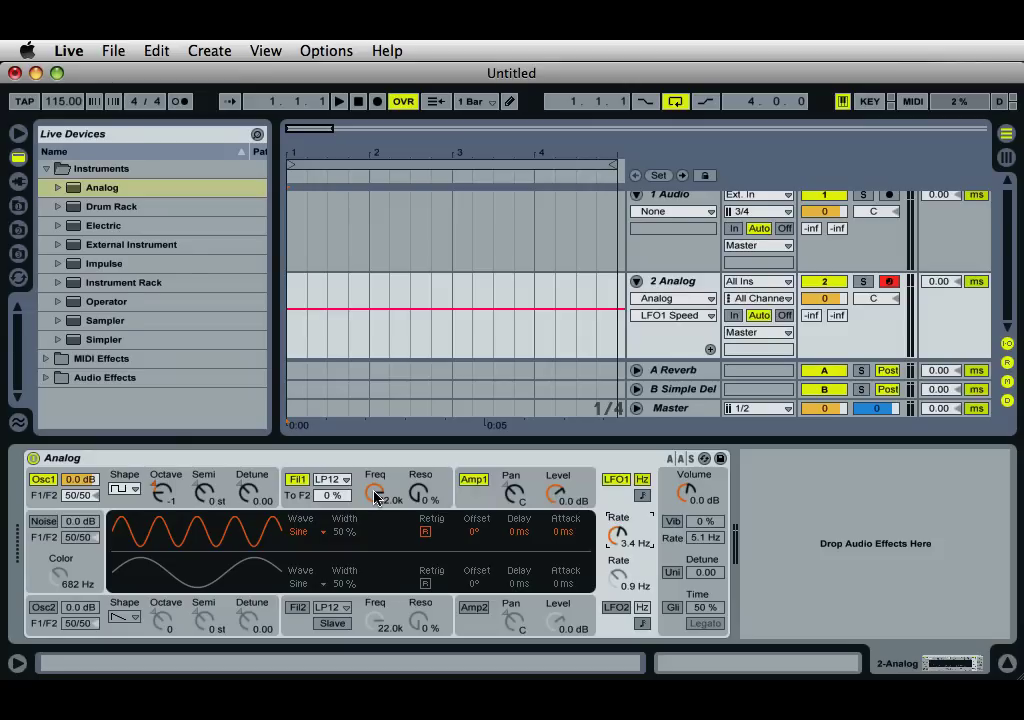
mouse_move(376, 497)
left_mouse_down()
mouse_move(411, 494)
mouse_move(375, 492)
left_mouse_up()
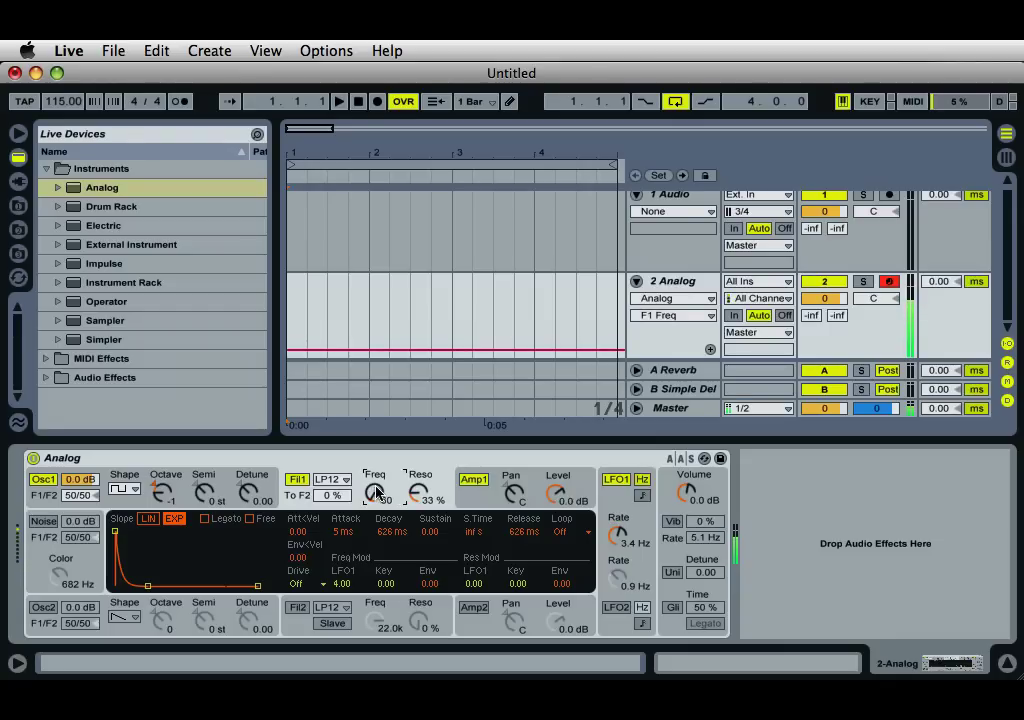
Raise Analog's volume to 5.9 dB and set Filter 1's frequency to 290 and its resonance to 30 %
left_click_drag(684, 488, 686, 492)
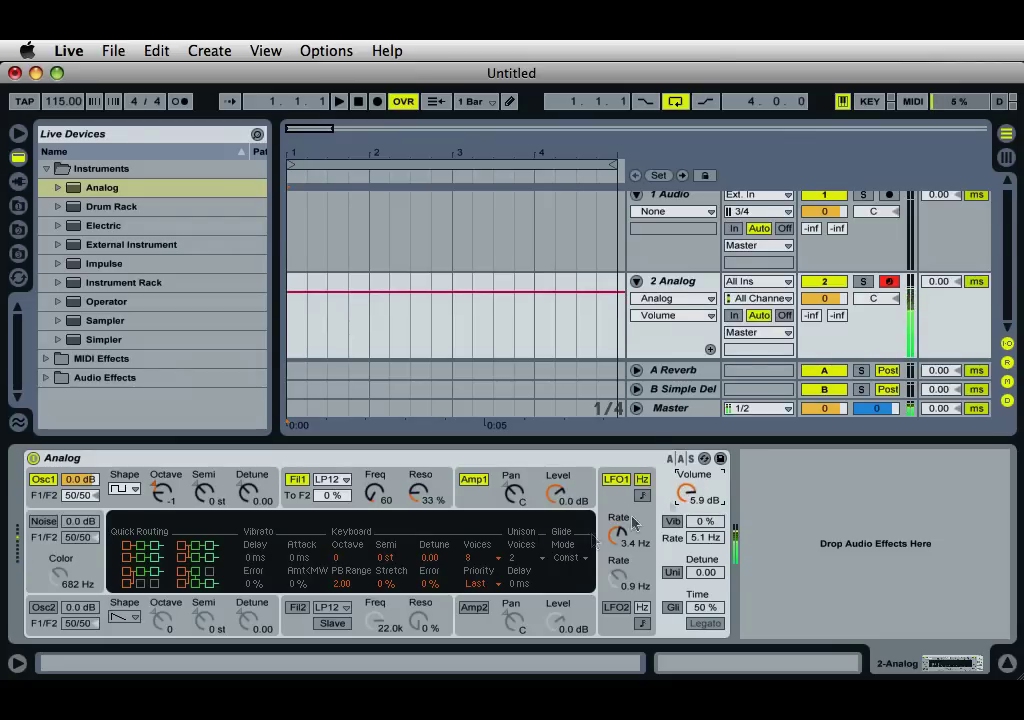
left_click_drag(371, 496, 370, 499)
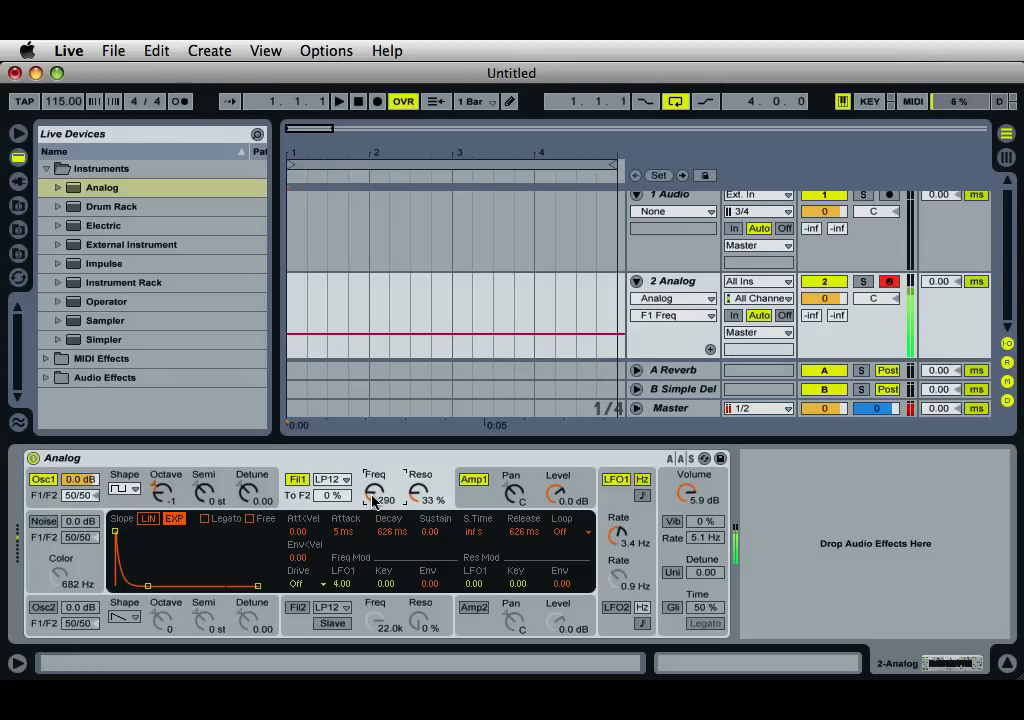
left_click_drag(414, 493, 414, 496)
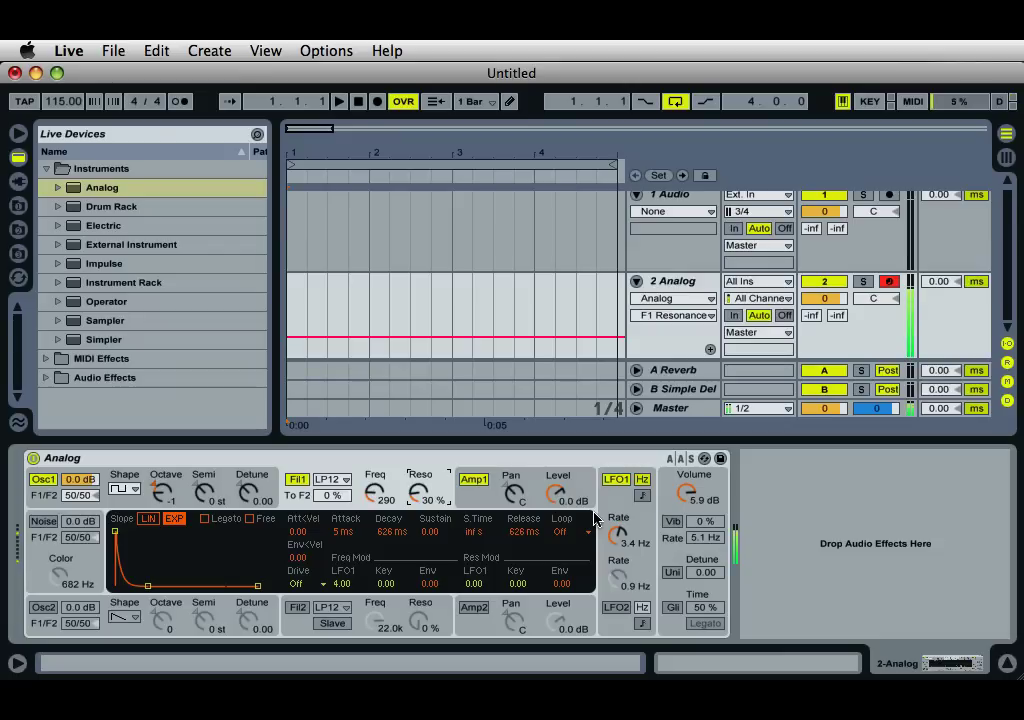
Slow LFO 1's rate to 2.8 Hz and lower Filter 1's frequency to 211
left_click(618, 535)
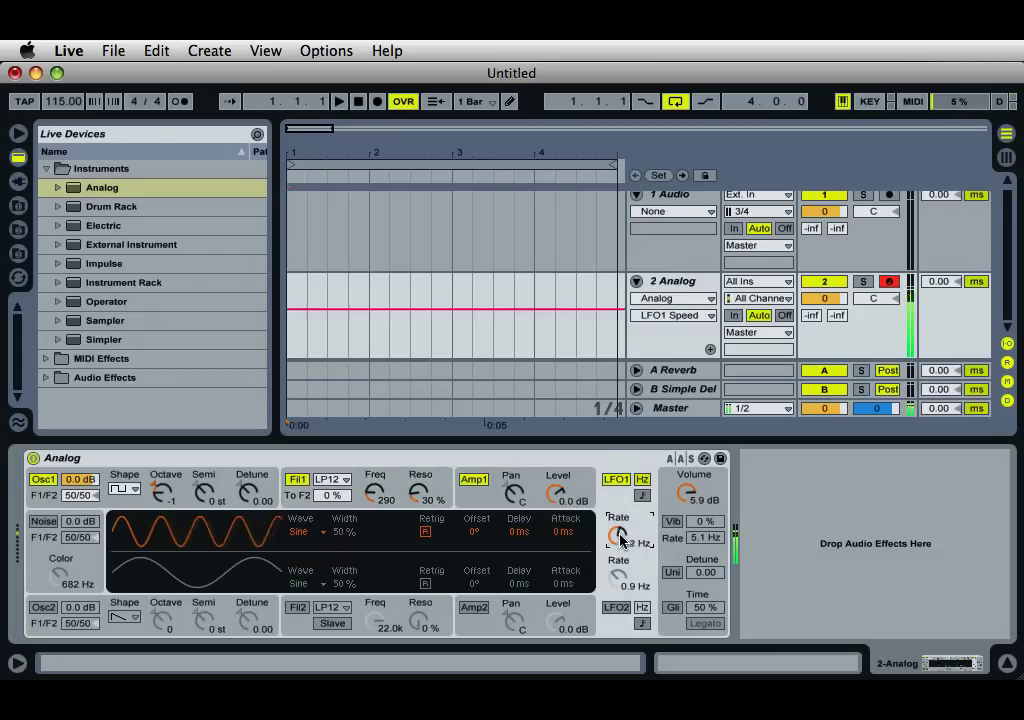
left_click_drag(620, 540, 620, 538)
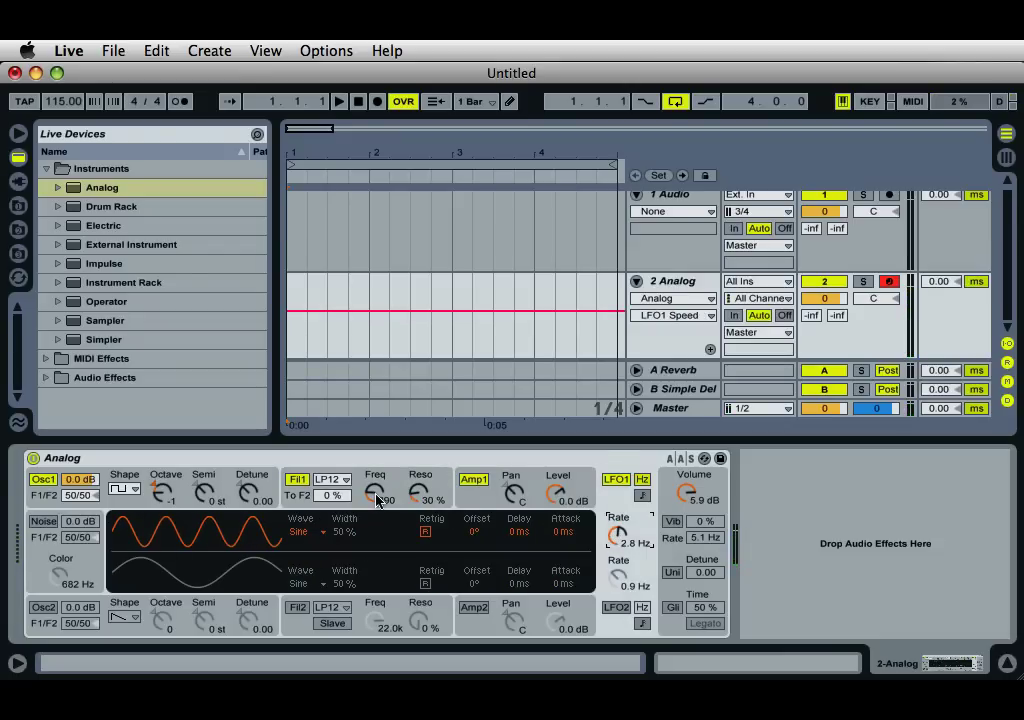
left_click_drag(377, 500, 374, 500)
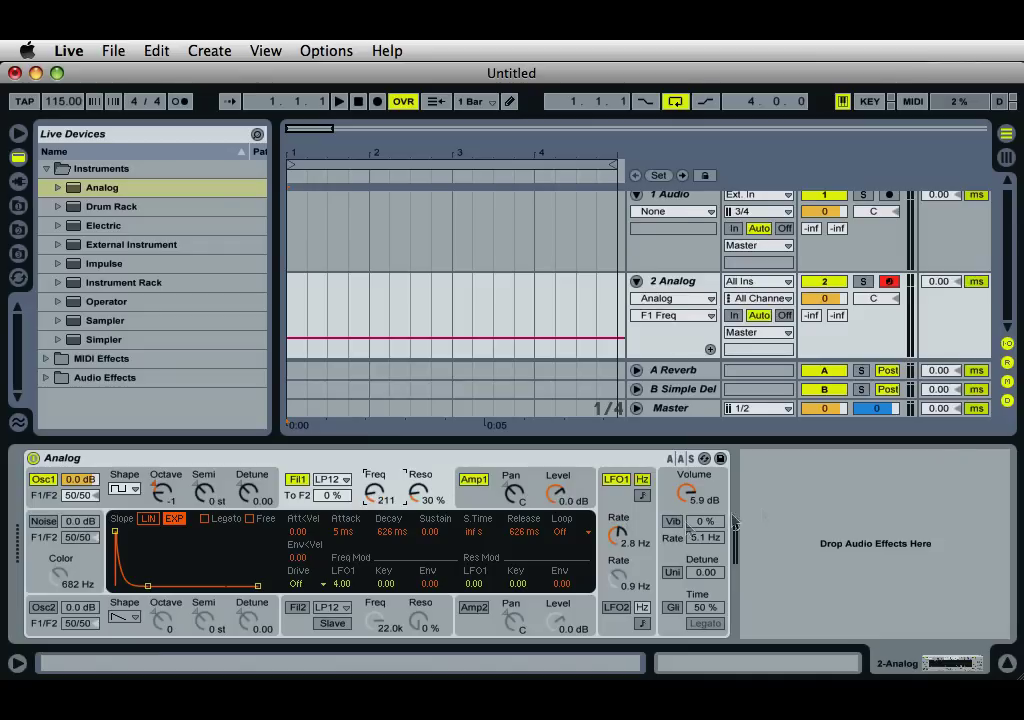
Enable oscillator 2 and reduce Analog's volume to 3.4 dB
left_click(43, 608)
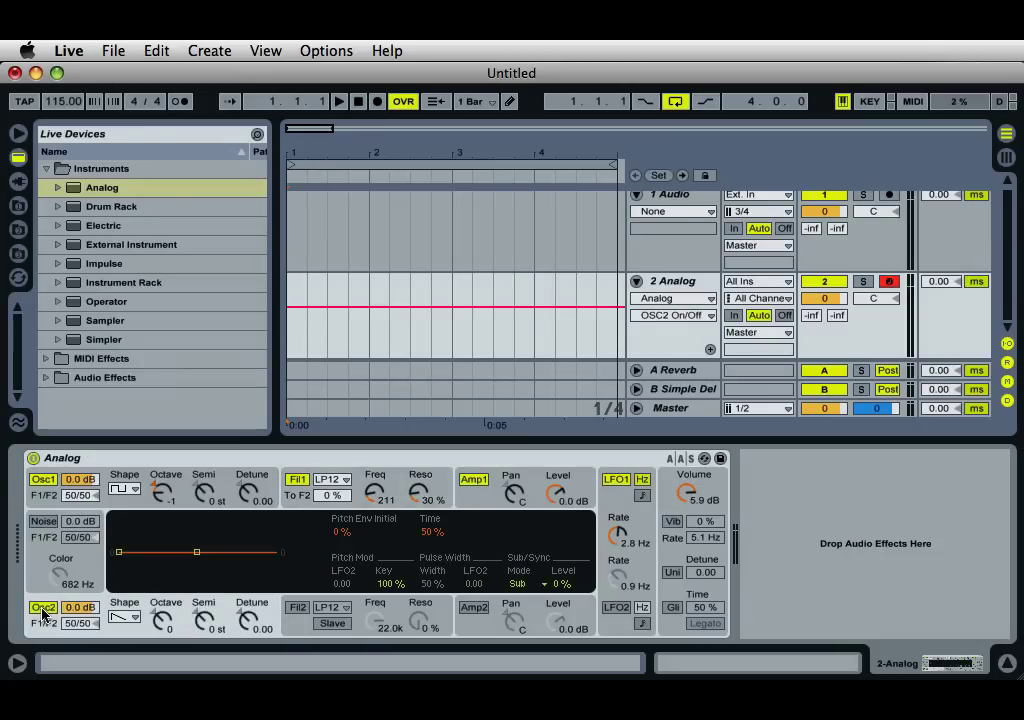
left_click(688, 492)
key("Down")
key("Down")
key("Down")
key("Down")
key("Down")
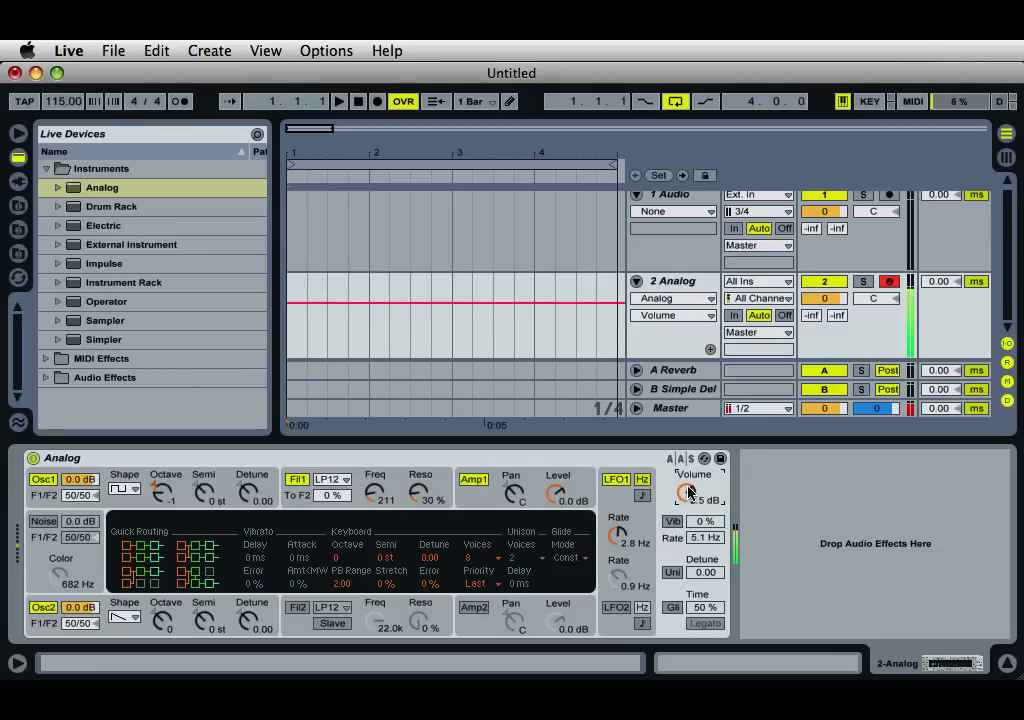
key("Up")
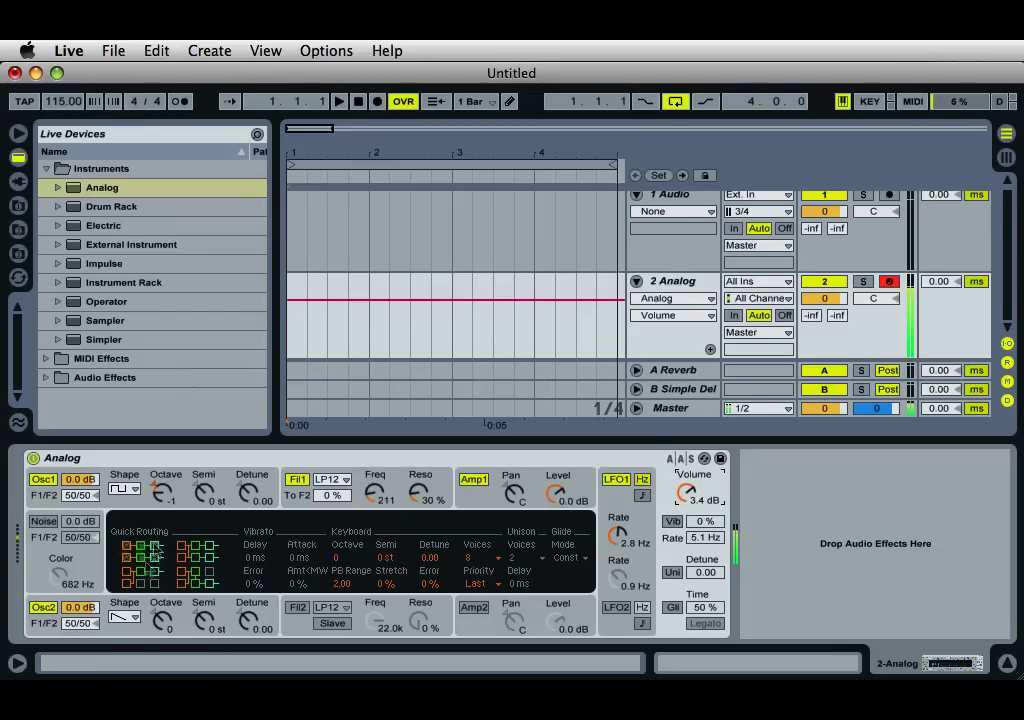
Set oscillator 2's shape to a square wave and play a test note to audition it
left_click(136, 624)
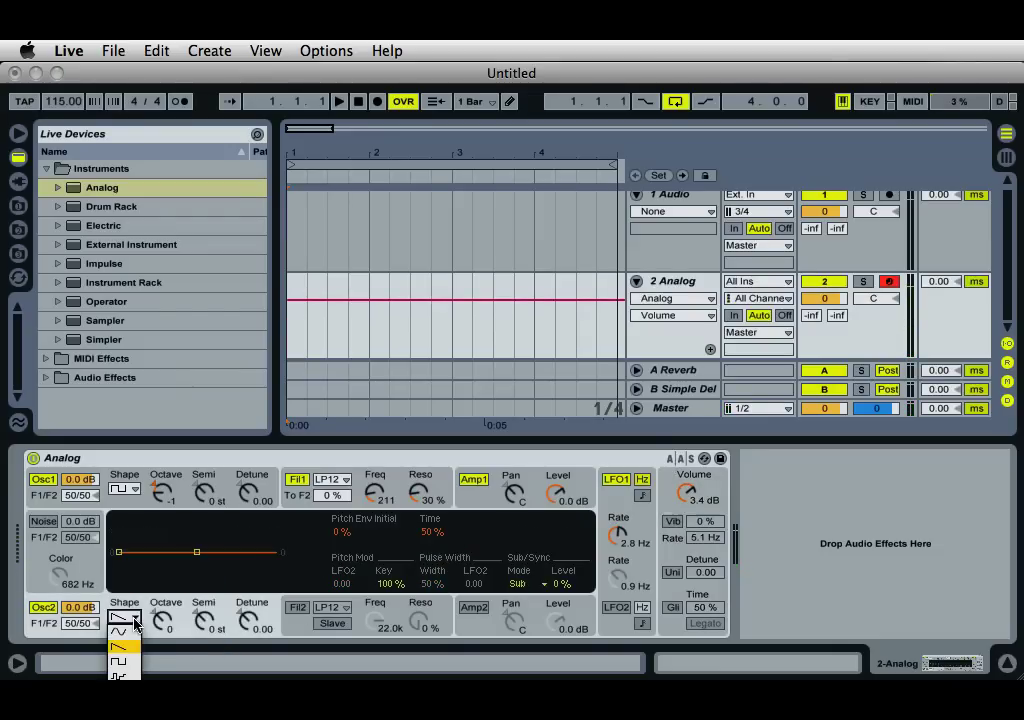
left_click(127, 664)
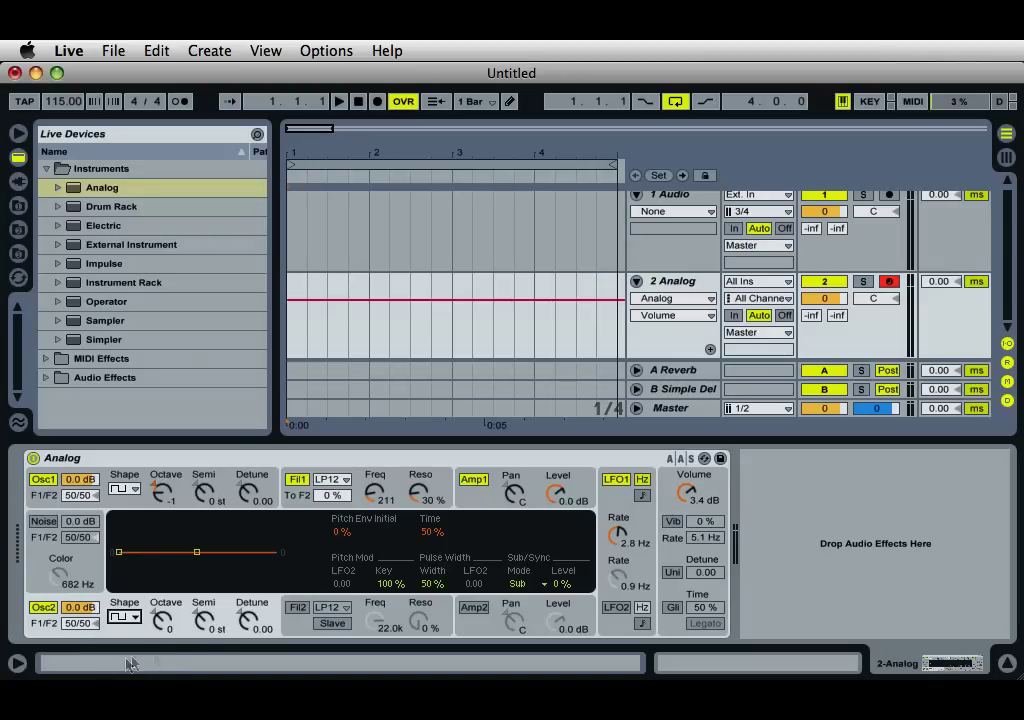
key("a")
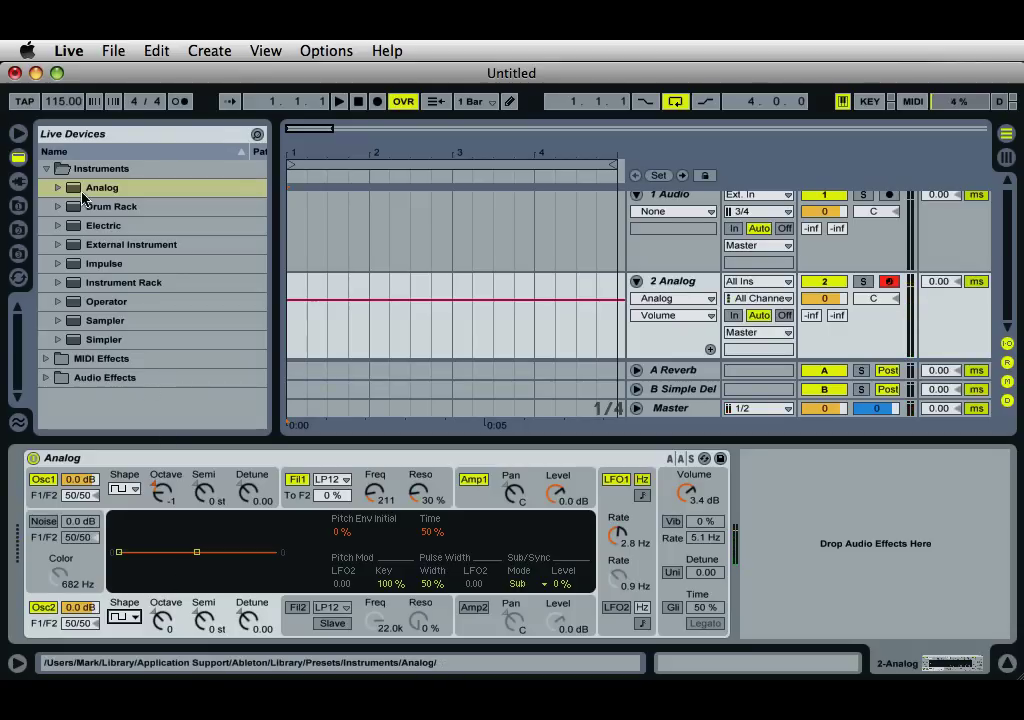
Add a Saturator audio effect after the Analog instrument on track 2
left_click(46, 170)
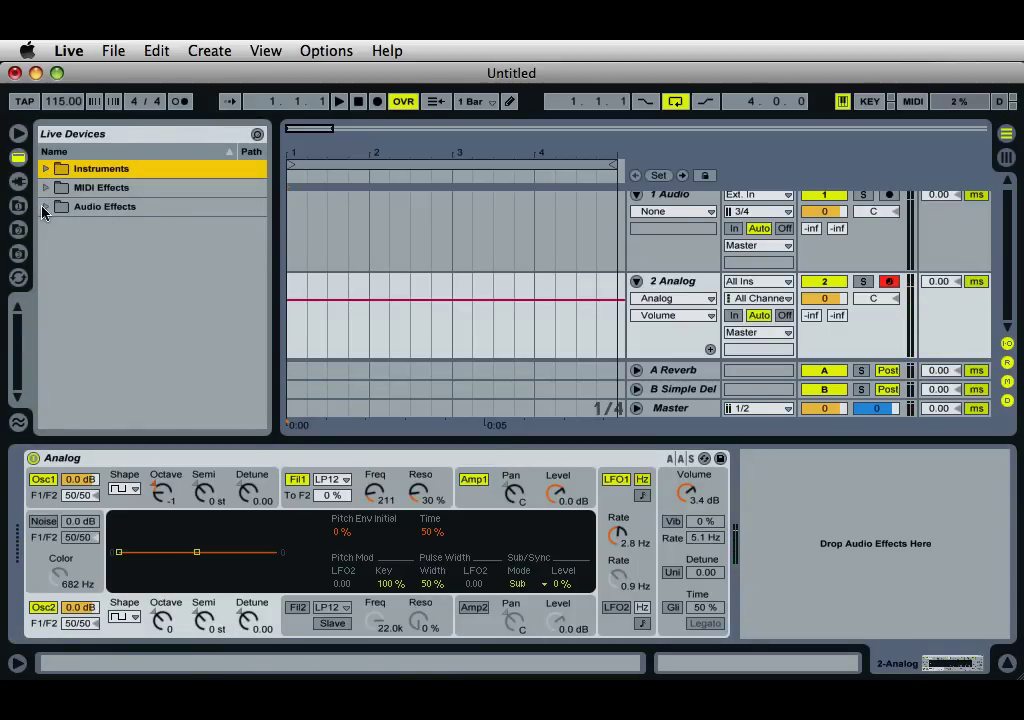
left_click(46, 206)
scroll(106, 268, "down", 10)
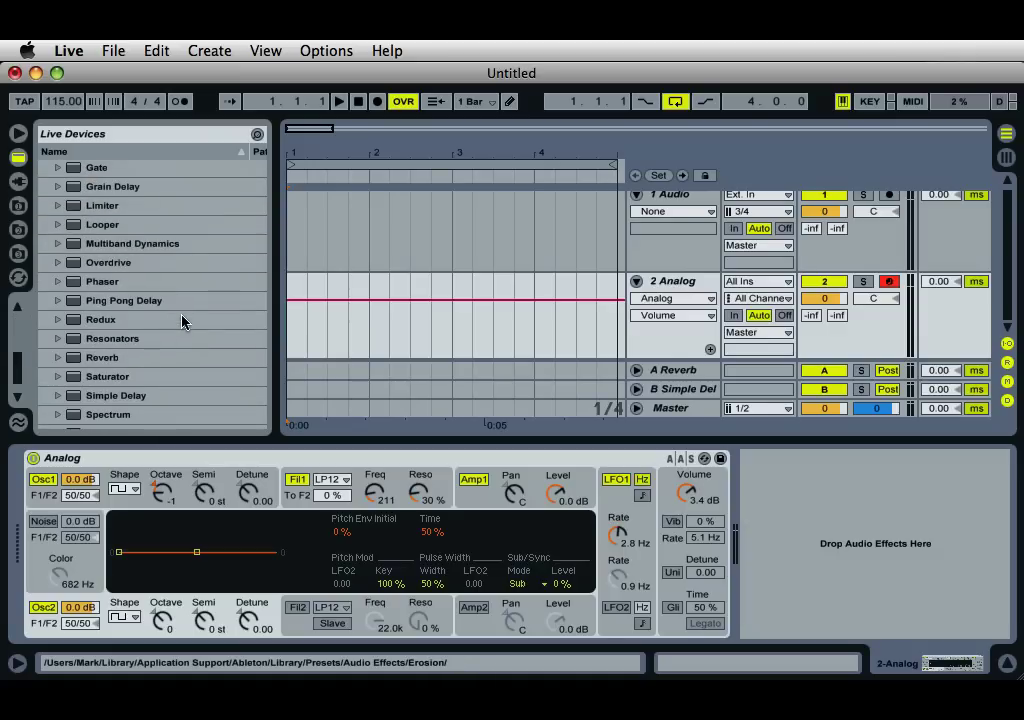
mouse_move(112, 377)
left_mouse_down()
mouse_move(790, 505)
mouse_move(806, 498)
left_mouse_up()
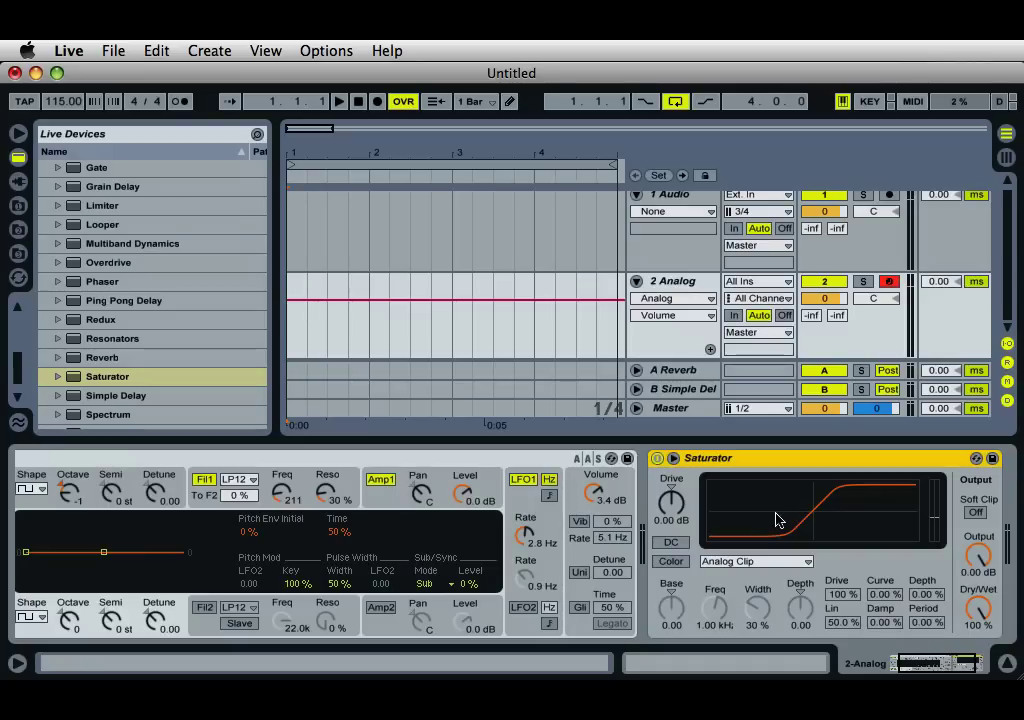
Enable the Saturator's DC and Color options and set its curve type to Medium Curve
left_click(681, 543)
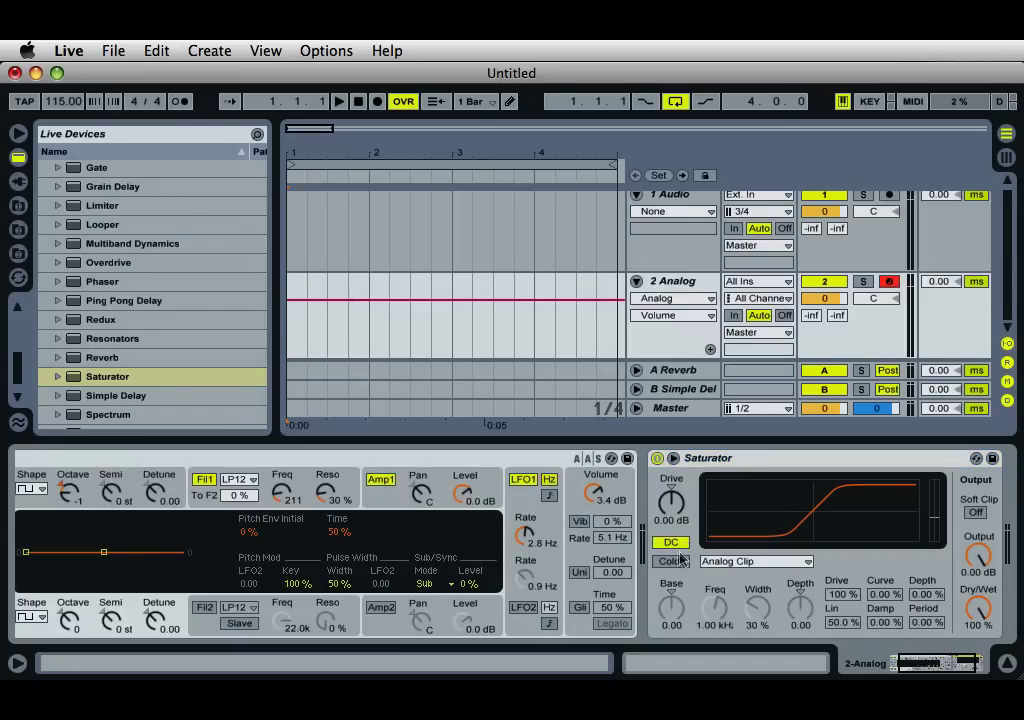
left_click(678, 563)
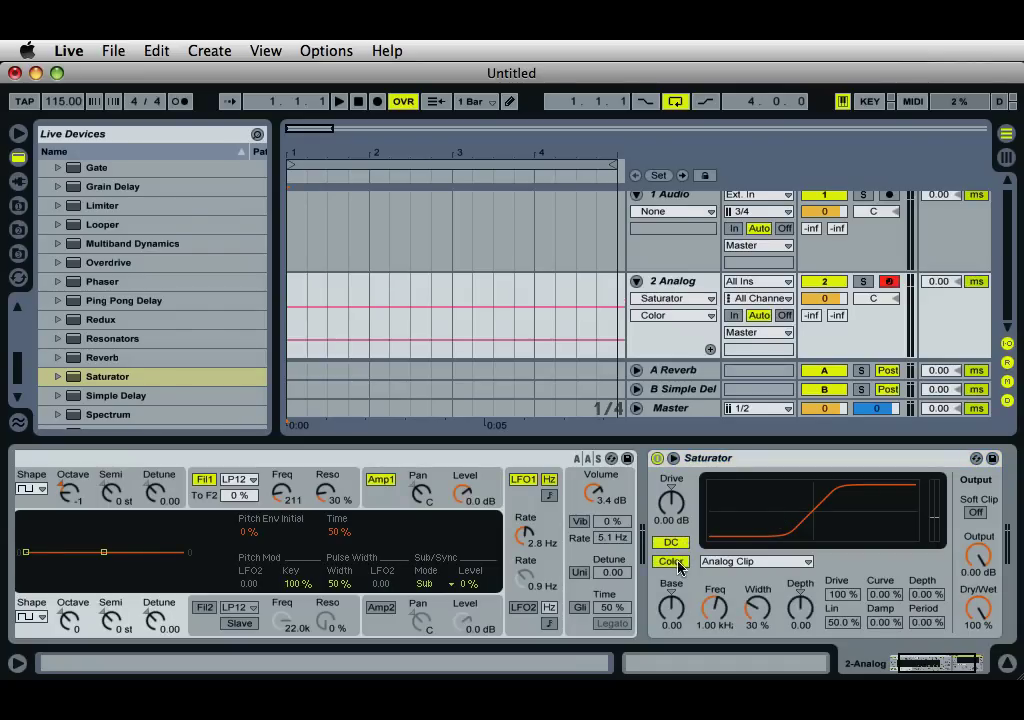
left_click(771, 563)
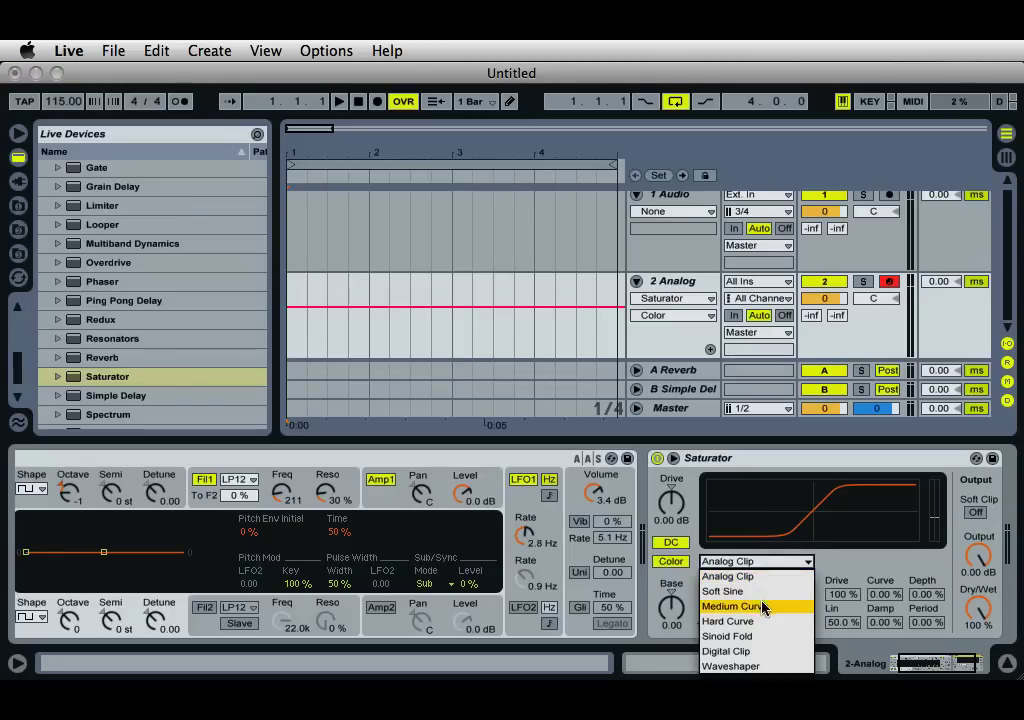
left_click(763, 606)
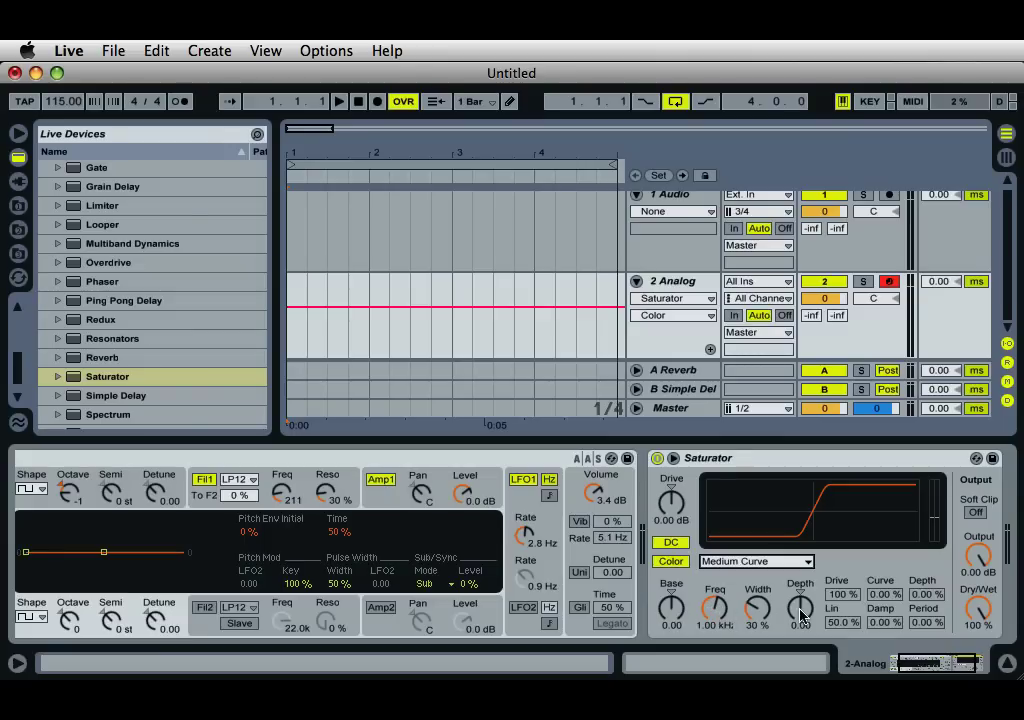
Set the Saturator's color depth to 11.0 and its frequency to 673 Hz
left_click_drag(801, 614, 804, 620)
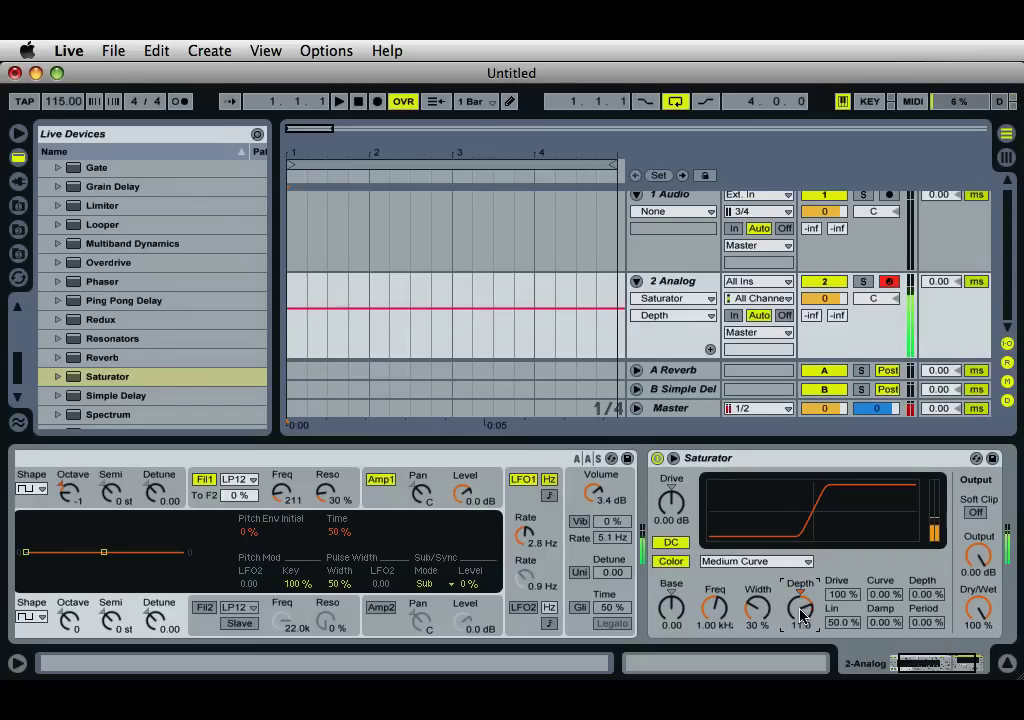
left_click_drag(715, 610, 718, 618)
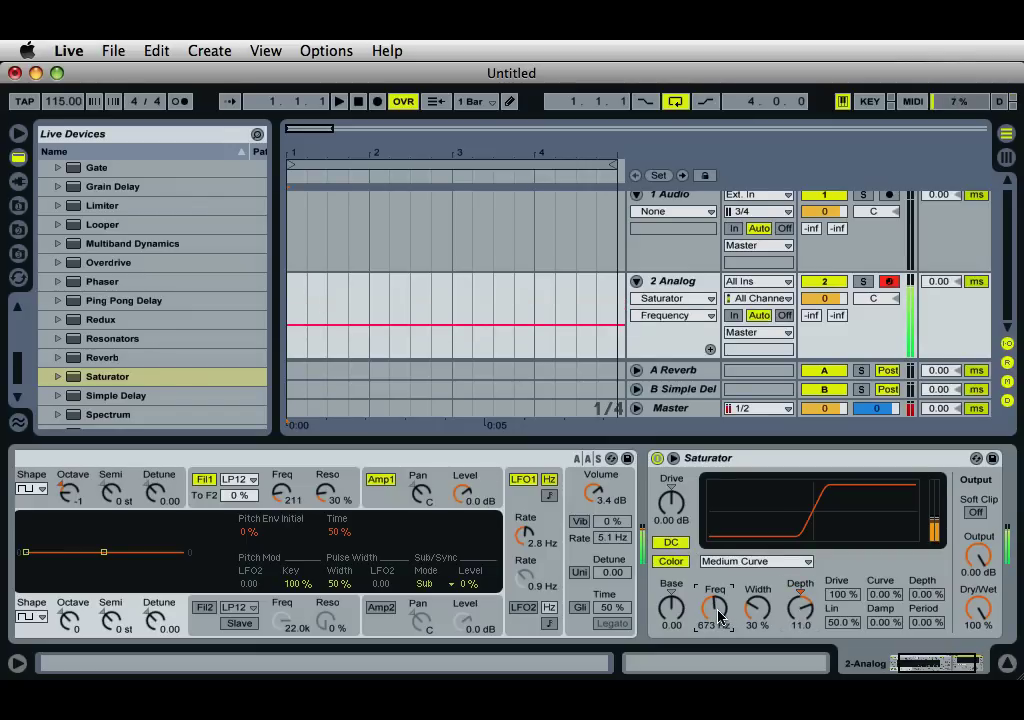
Sweep LFO 1's rate to hear it through the Saturator, leaving it at 3.6 Hz
left_click(530, 539)
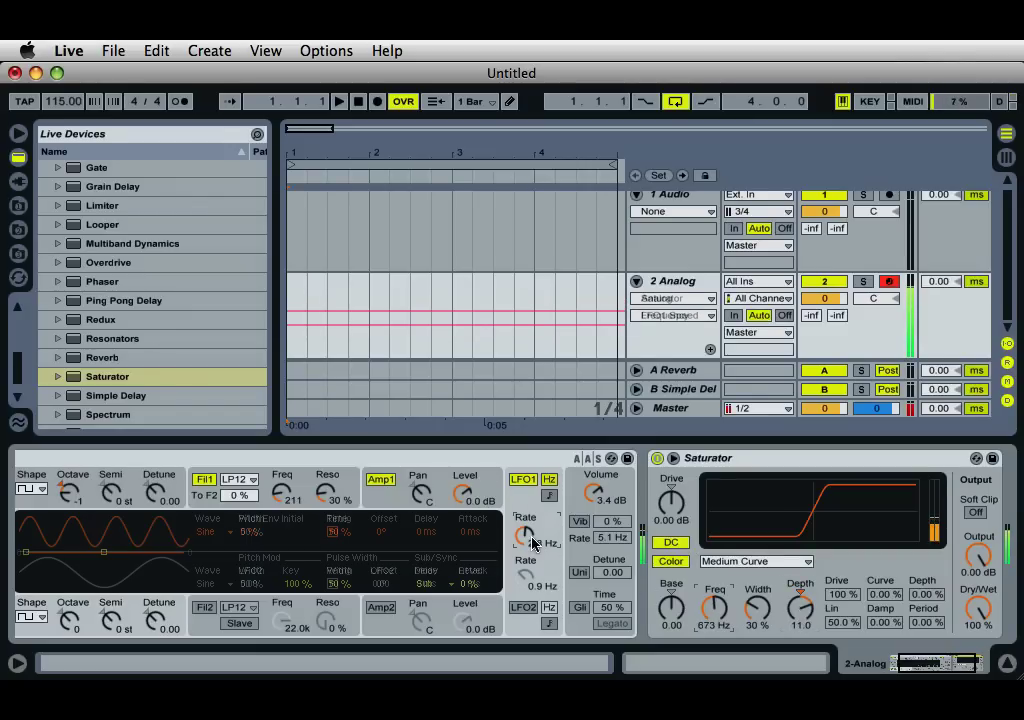
left_click_drag(532, 543, 532, 543)
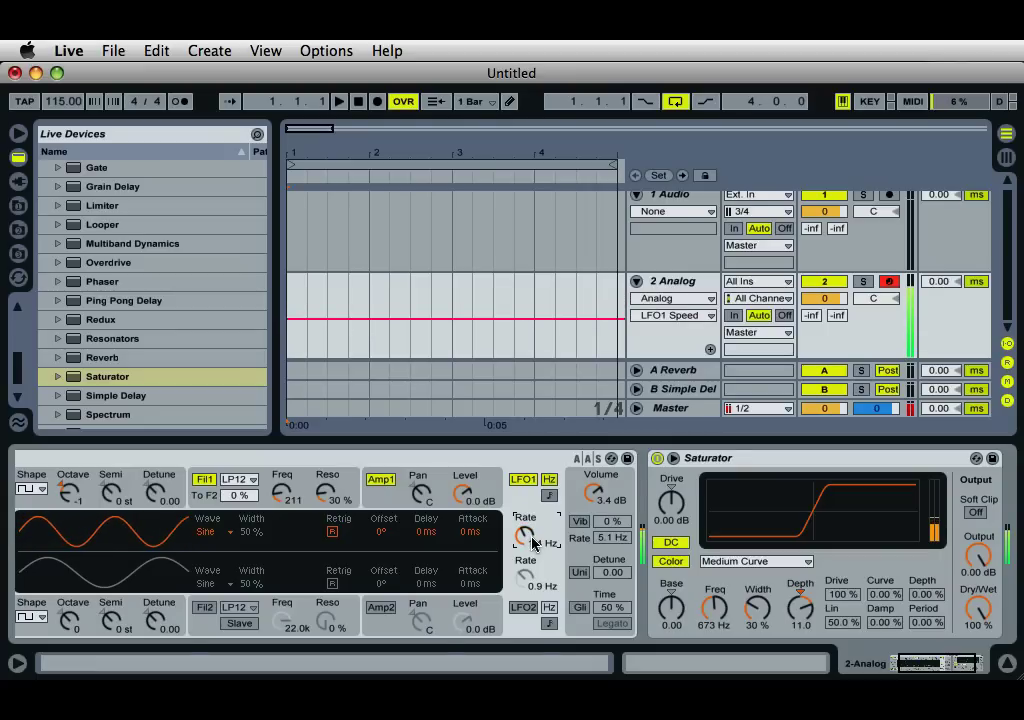
left_click_drag(532, 543, 532, 543)
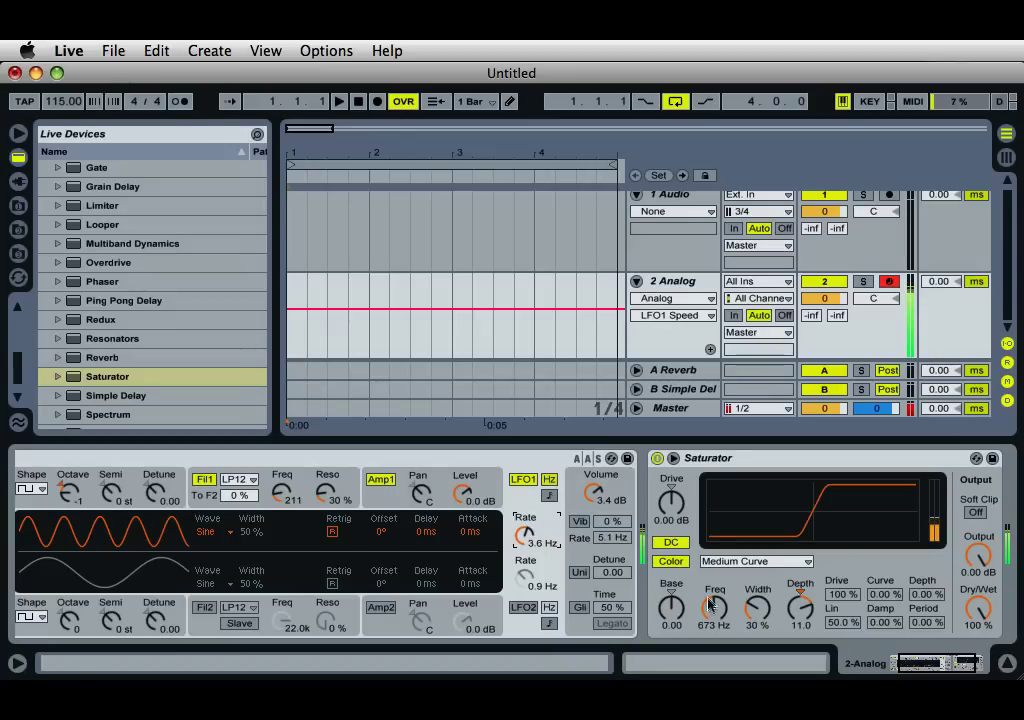
Readjust the Saturator's color settings to a depth of -4.95 and a frequency of 549 Hz
left_click_drag(714, 612, 712, 613)
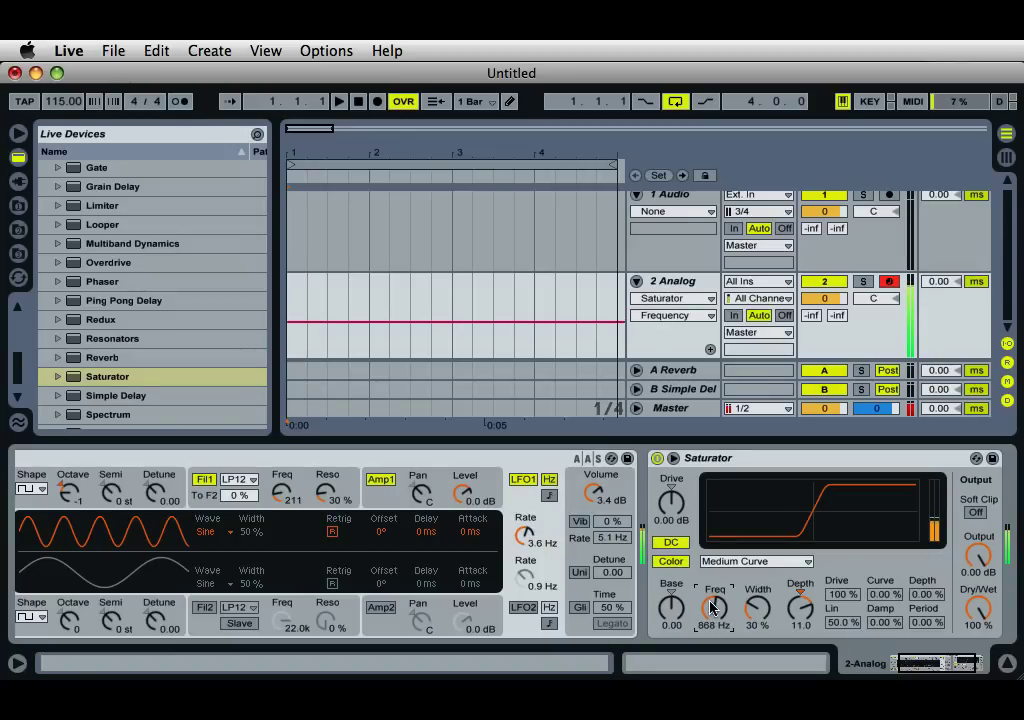
left_click_drag(806, 604, 809, 616)
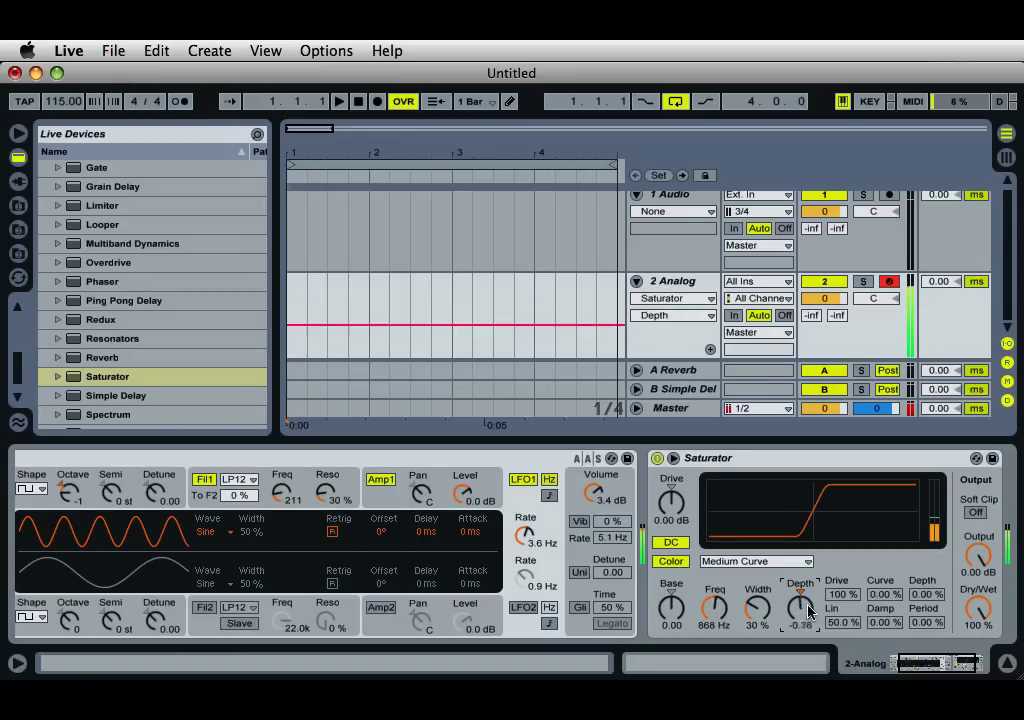
left_click_drag(716, 614, 716, 611)
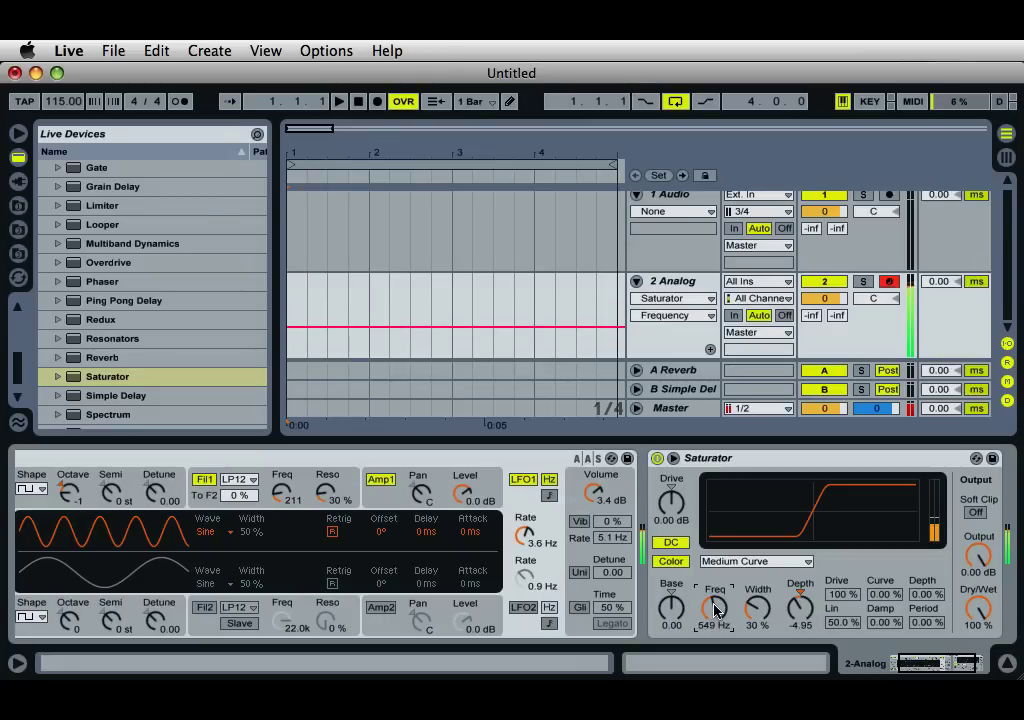
Set the Analog instrument's LFO 1 rate to 1.5 Hz and its volume to -2.7 dB
left_click(525, 536)
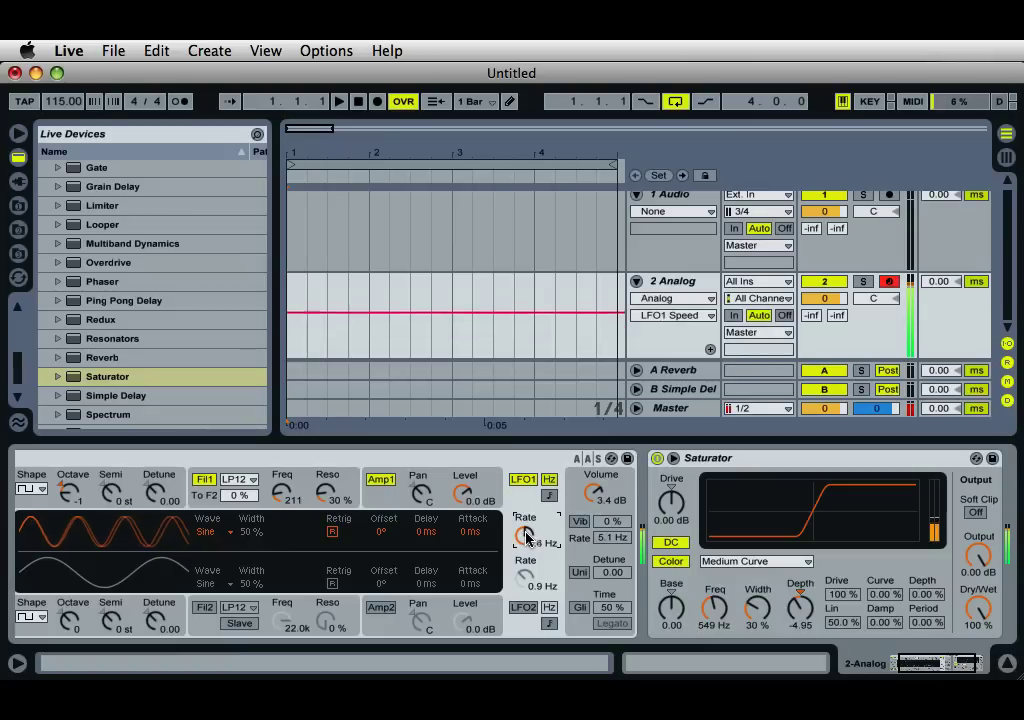
left_click_drag(525, 536, 526, 537)
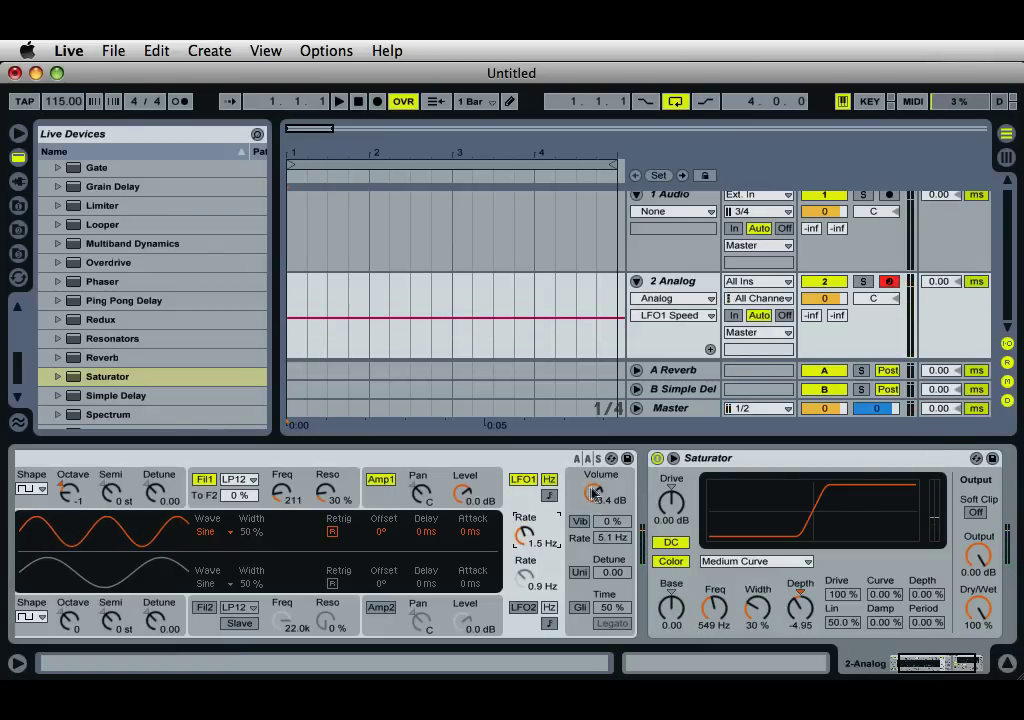
left_click_drag(593, 492, 593, 489)
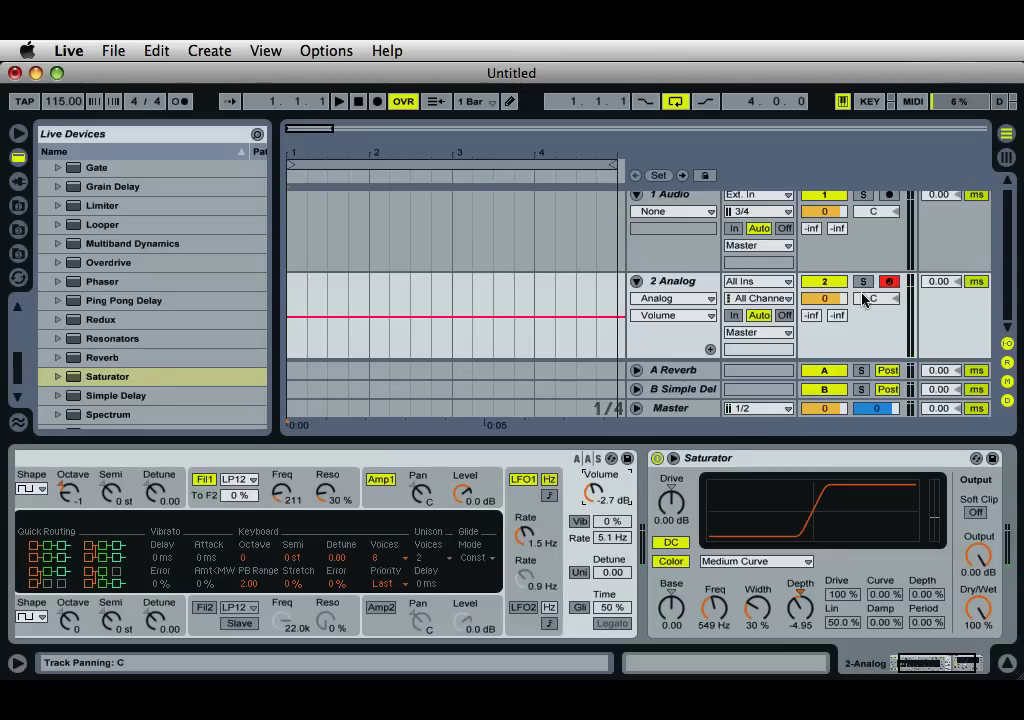
Map the LFO 1 rate of the Analog instrument to MIDI controller CC 14 on channel 1 and leave MIDI mapping mode
left_click(912, 102)
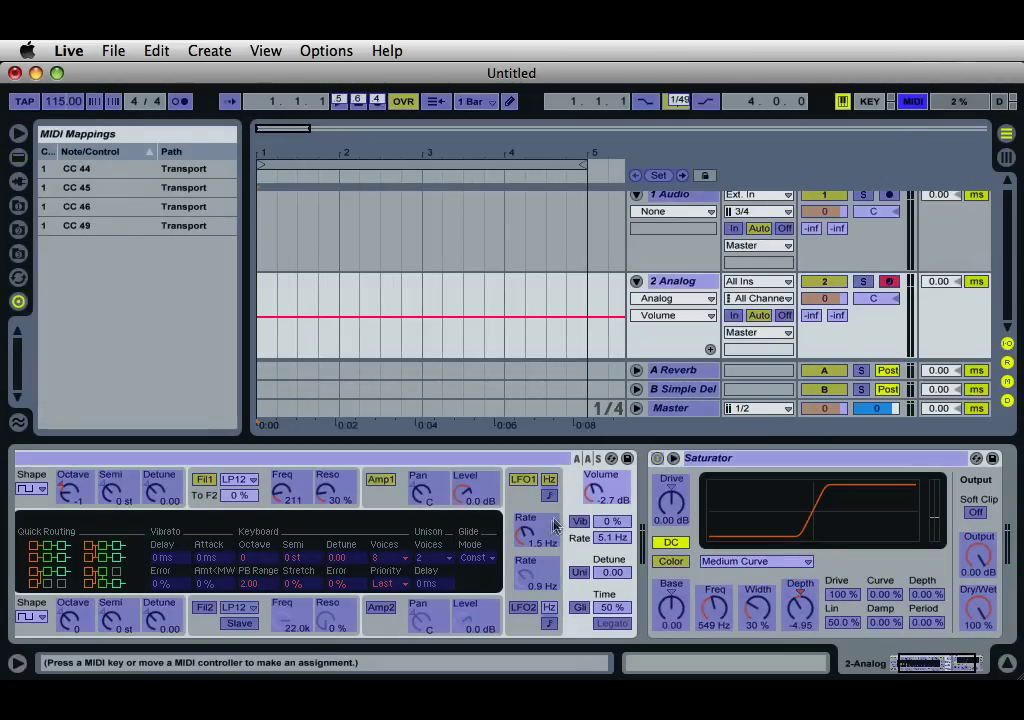
left_click(524, 533)
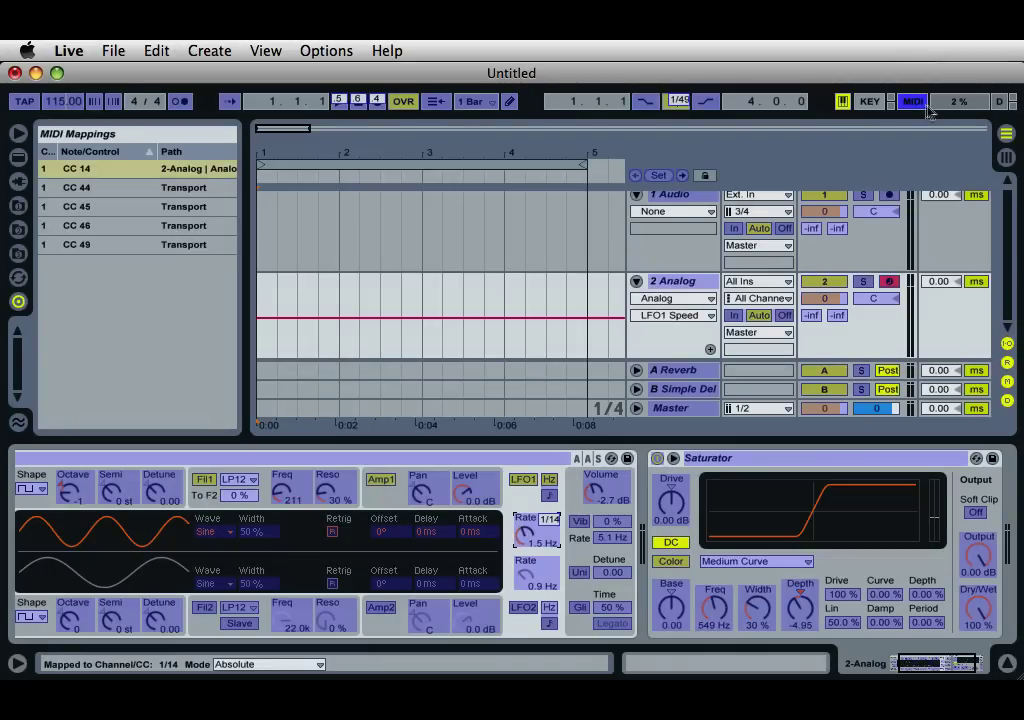
key("super+m")
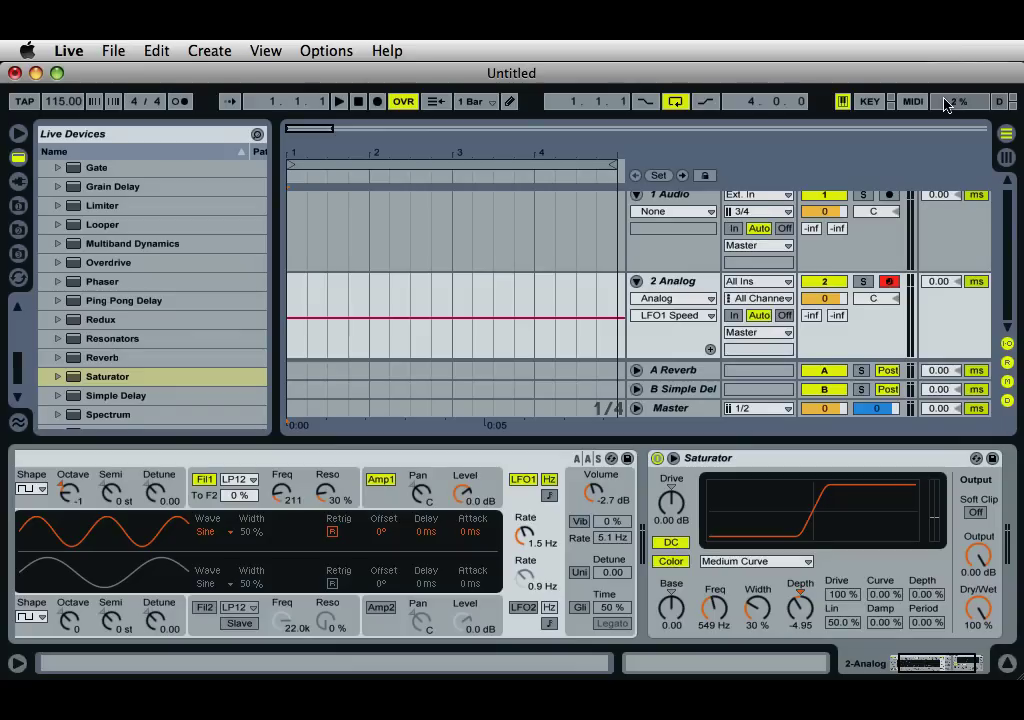